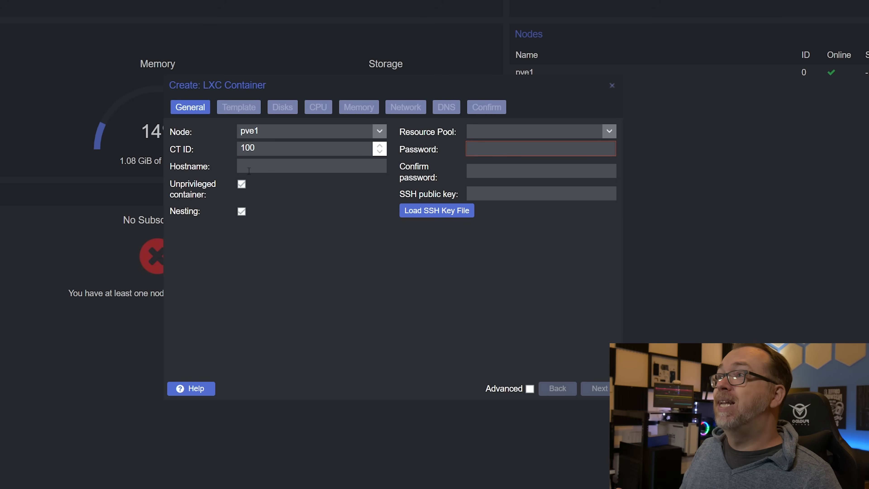
Step: Set the new container's hostname to template, check the available resource pools, and enter and confirm the container password
text(template)
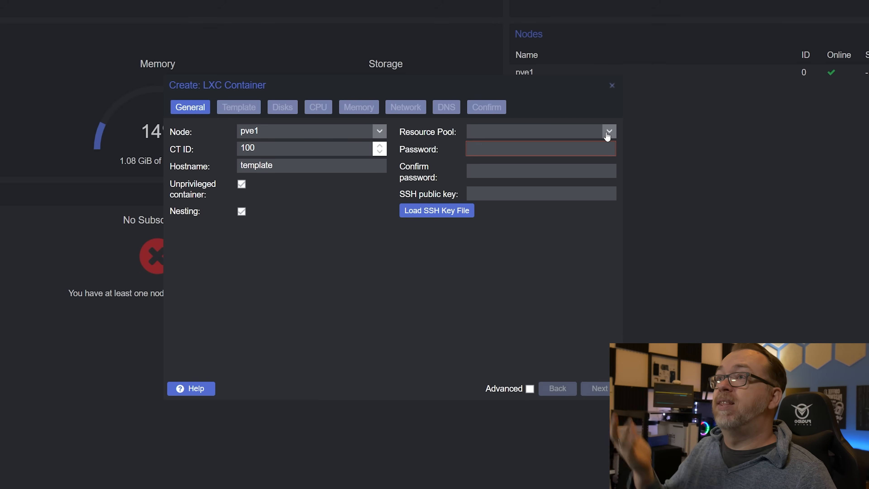
click(607, 133)
click(607, 135)
click(608, 135)
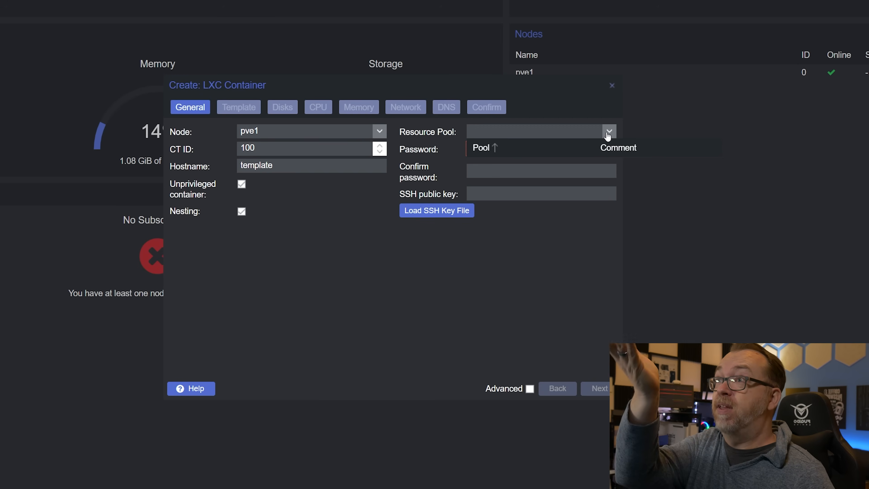
click(594, 147)
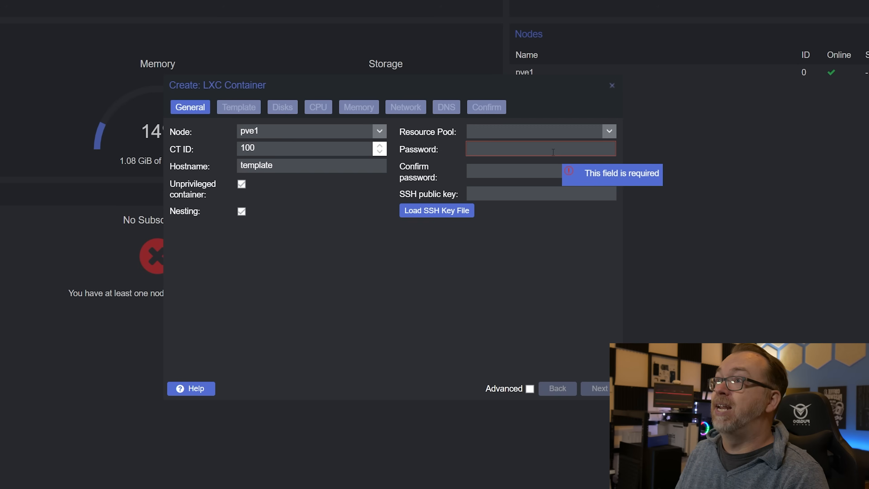
text(***********)
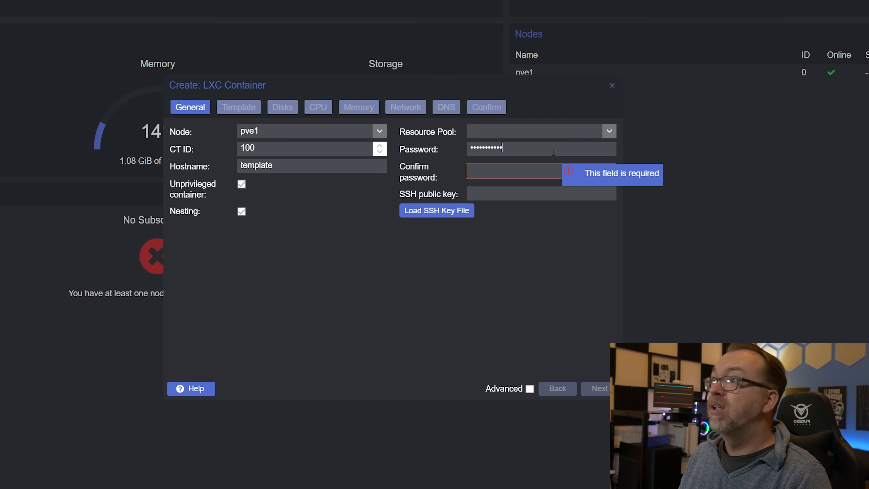
key(Tab)
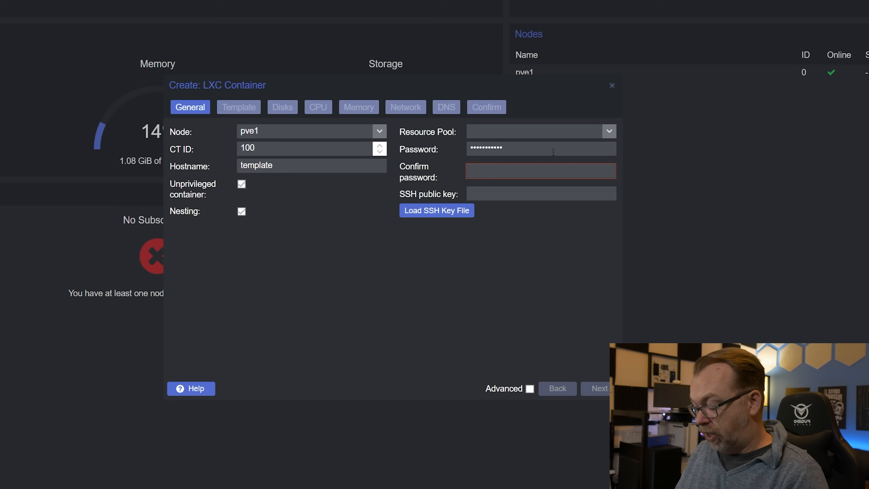
text(********)
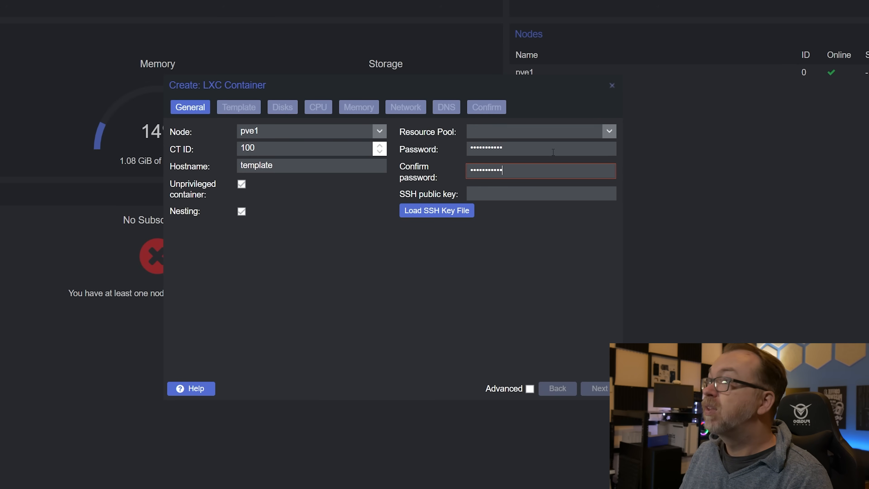
text(***)
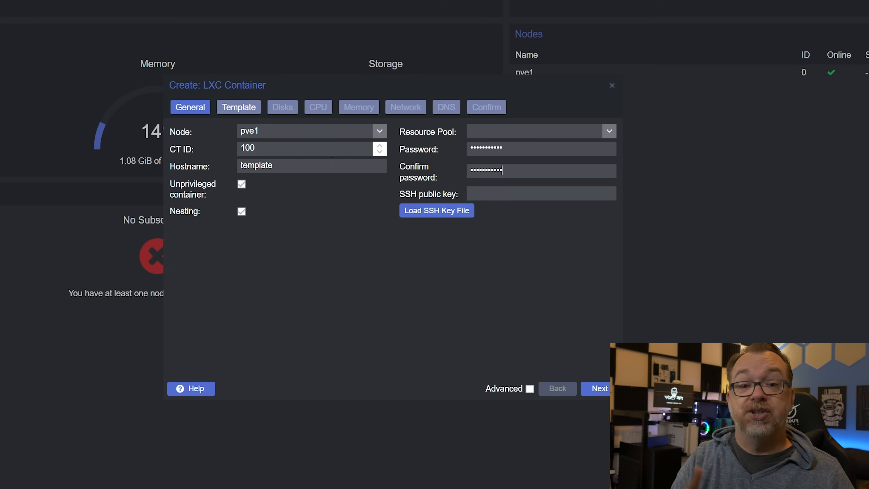
Step: Choose local as the template storage and check which container templates it offers
click(240, 109)
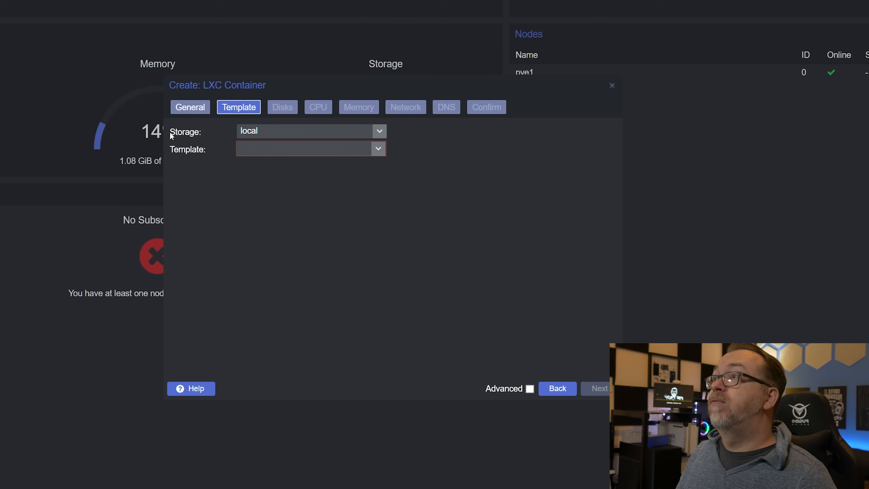
click(381, 132)
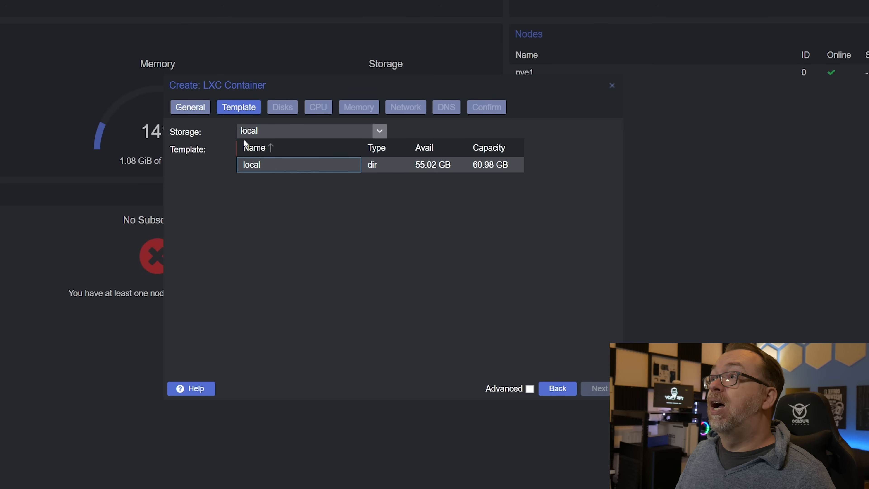
click(274, 166)
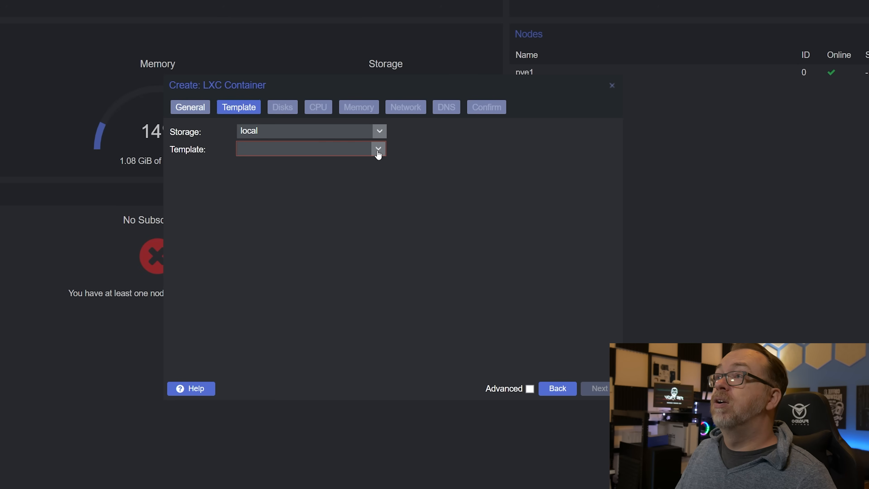
click(378, 150)
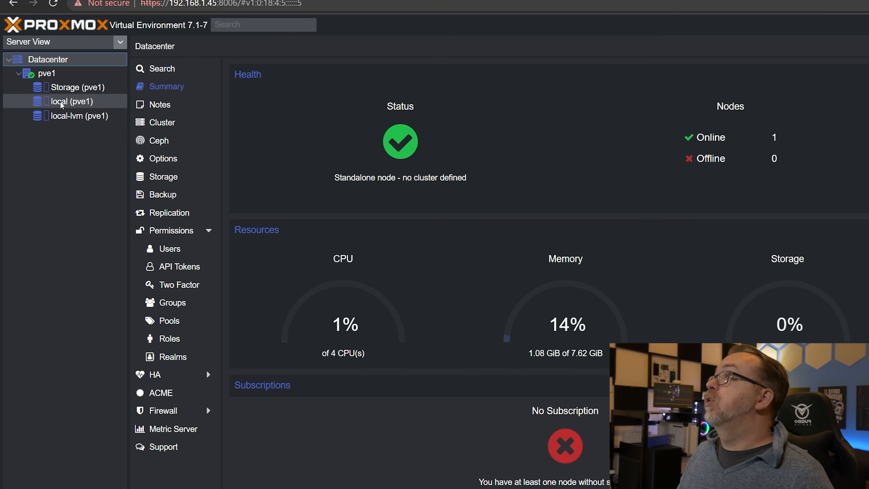
Step: Open the catalogue of downloadable container templates for the local storage on pve1
click(71, 102)
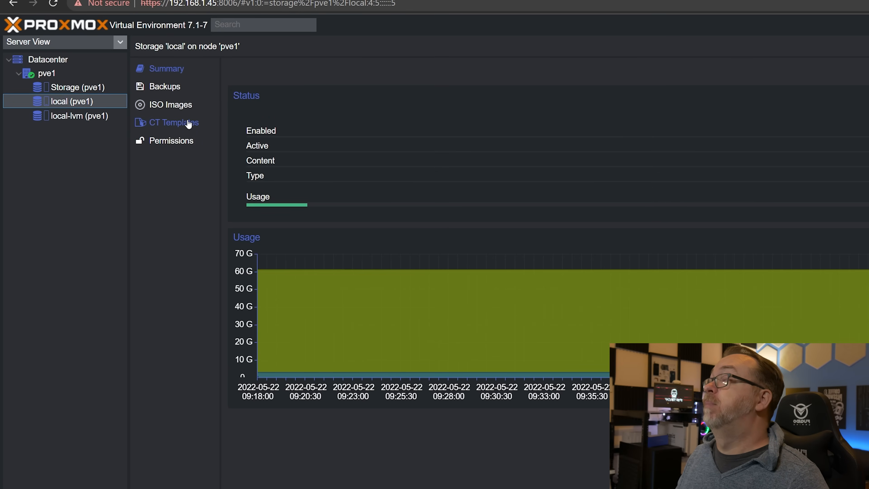
click(175, 108)
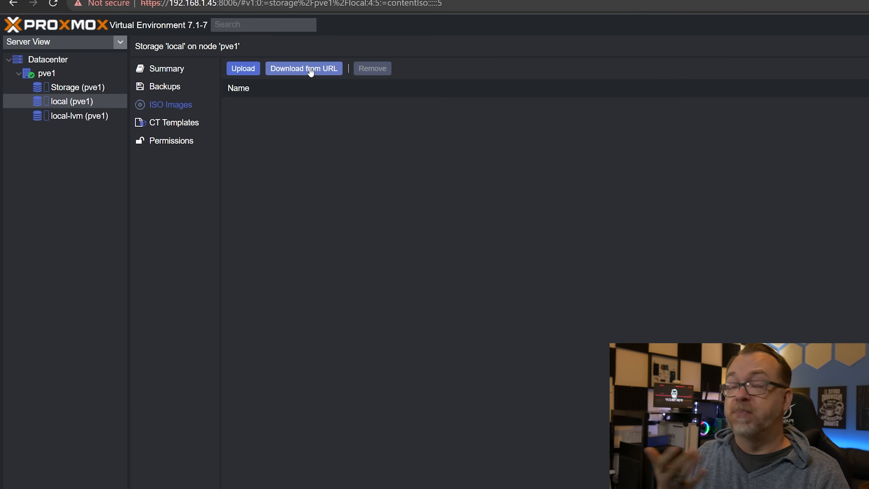
click(186, 125)
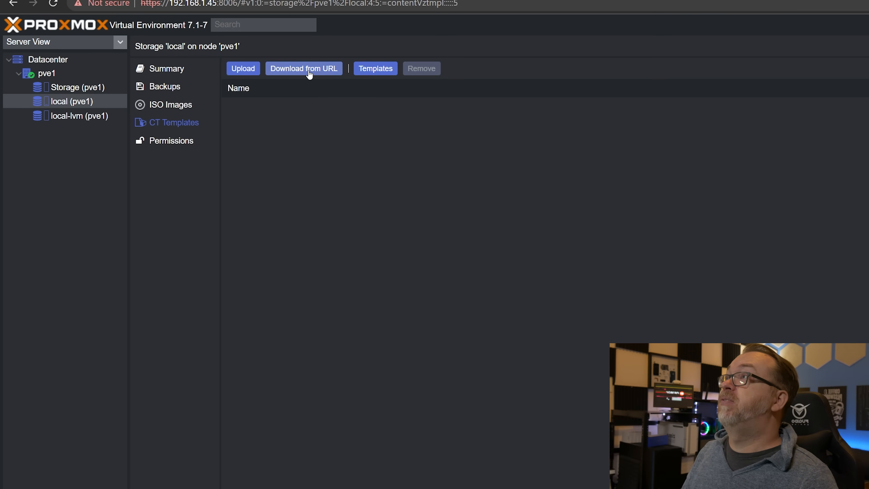
click(369, 73)
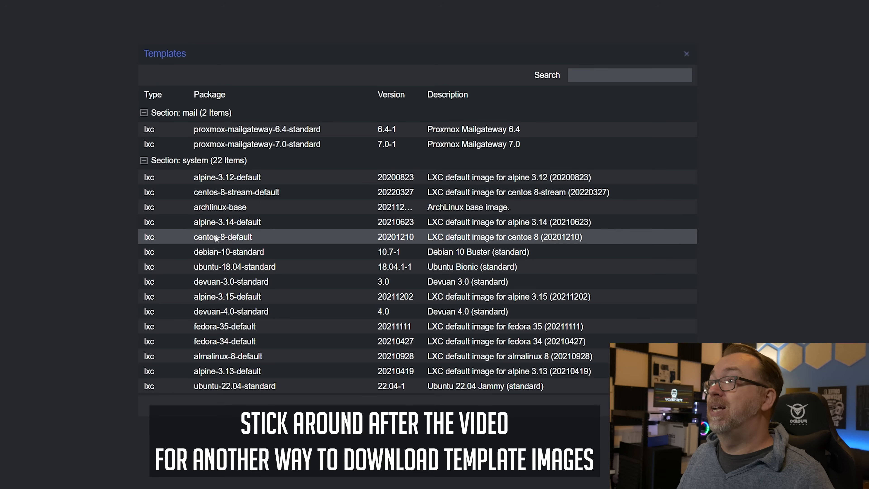
Step: Examine the downloadable system and TurnKey Linux container templates in the catalogue
scroll(219, 263, down, 10)
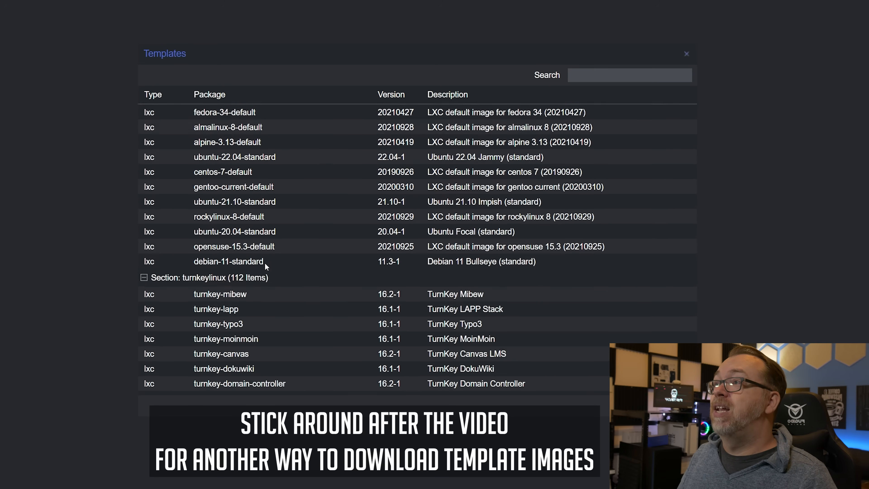
scroll(266, 267, down, 15)
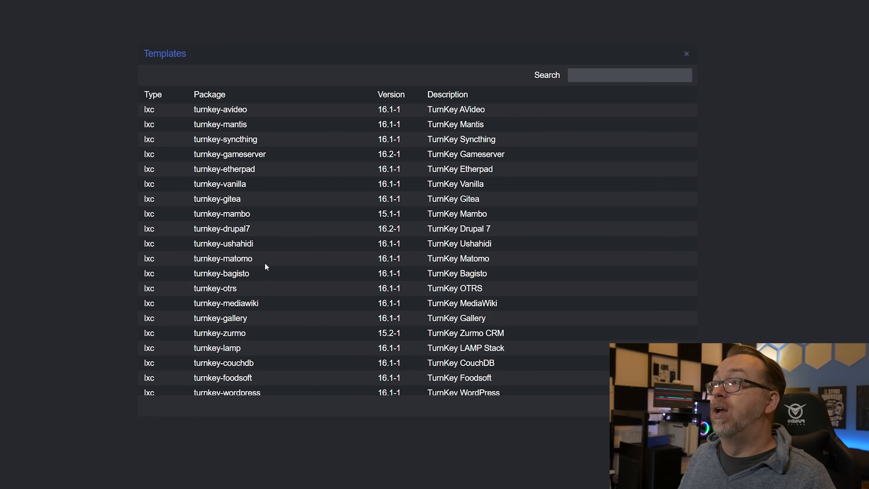
scroll(266, 266, up, 15)
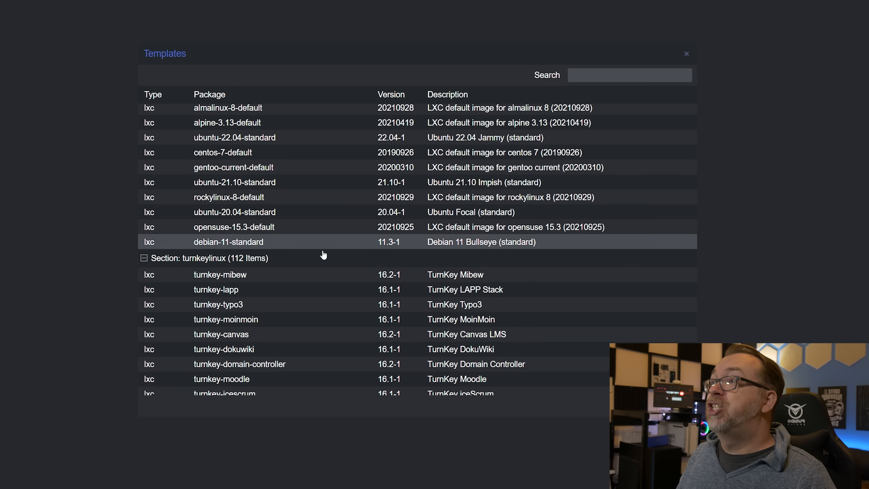
scroll(325, 250, down, 2)
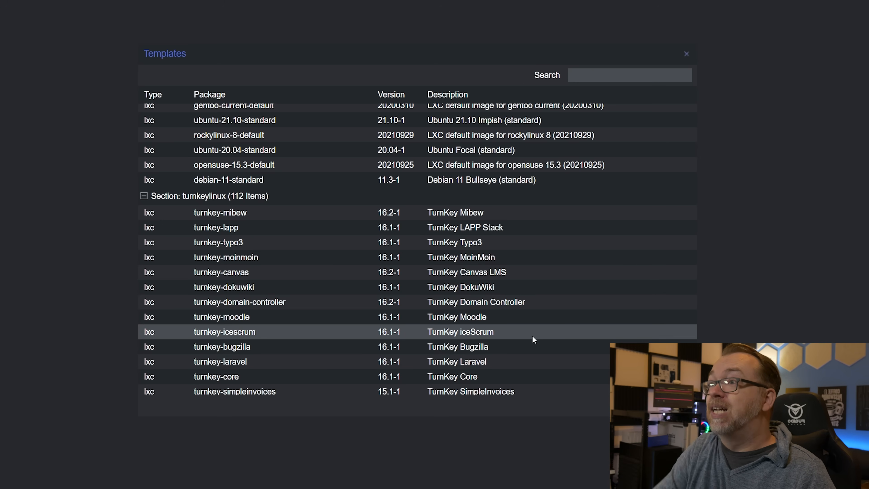
scroll(534, 335, down, 5)
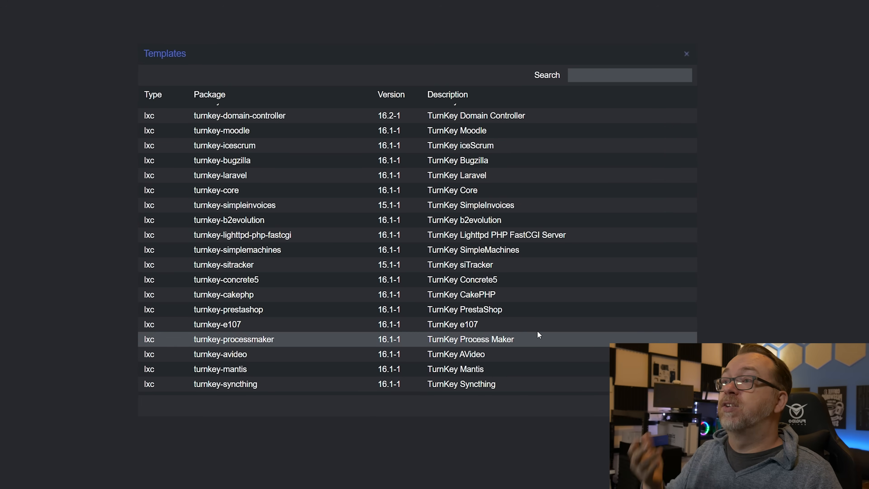
scroll(532, 325, down, 3)
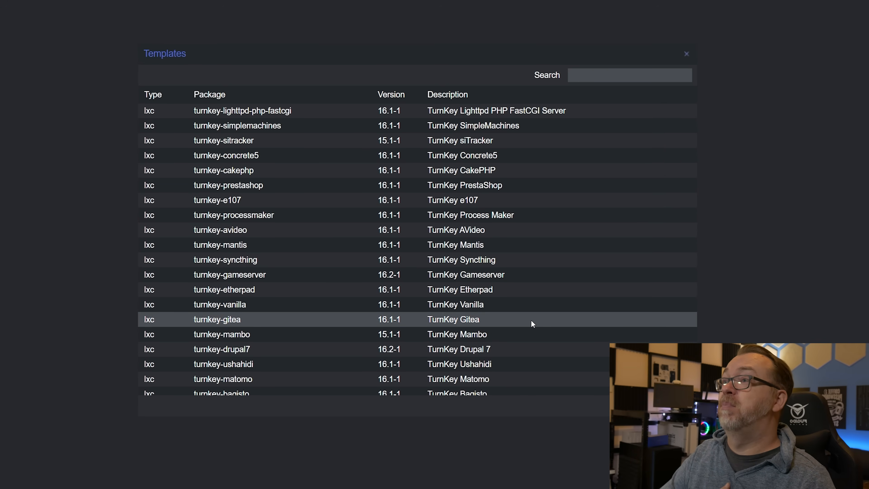
scroll(531, 320, down, 2)
scroll(532, 318, down, 2)
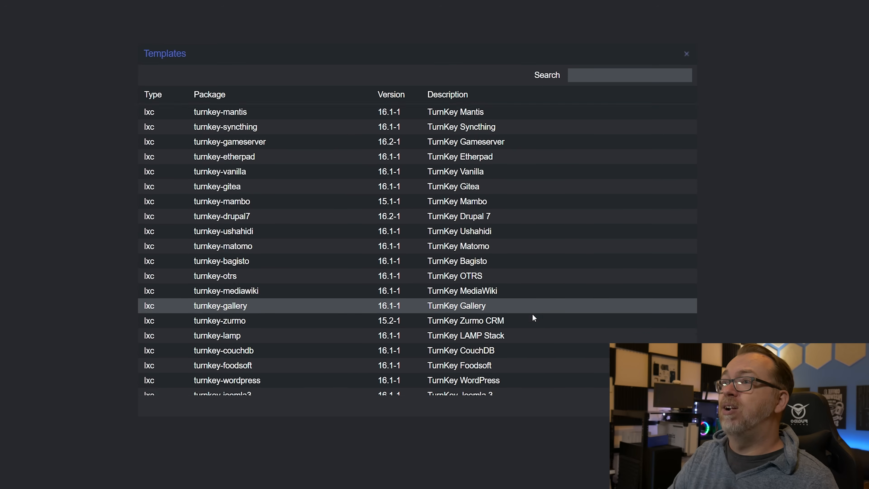
scroll(534, 317, down, 2)
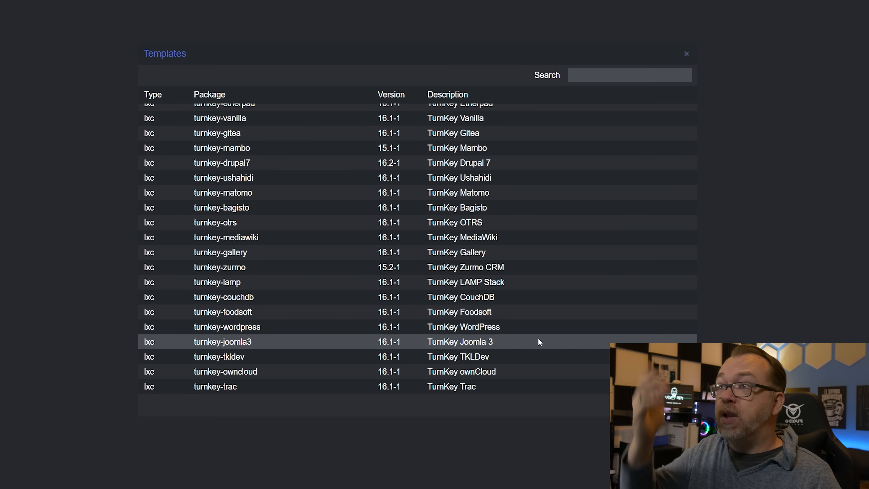
scroll(530, 360, down, 2)
scroll(537, 325, down, 3)
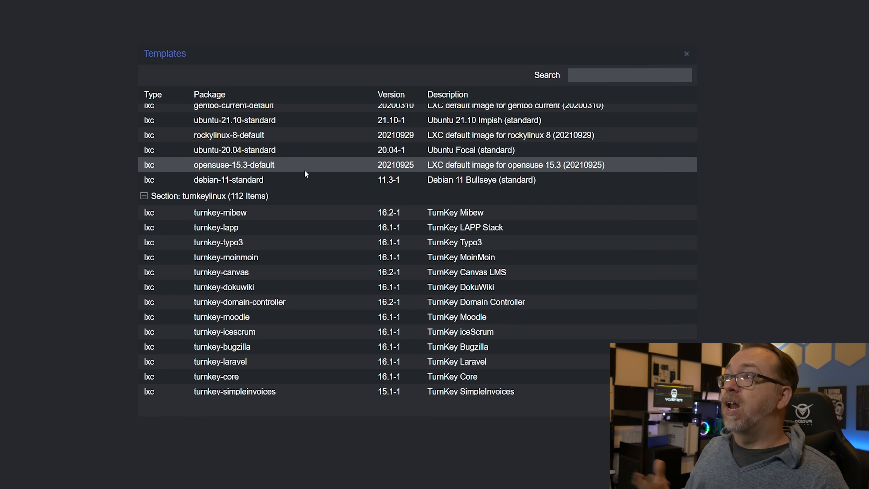
scroll(307, 163, up, 5)
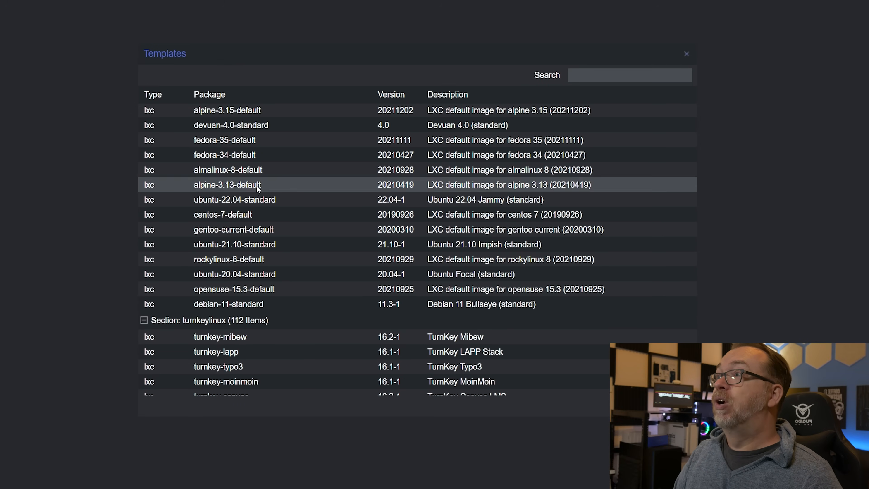
scroll(269, 216, down, 3)
scroll(276, 232, up, 10)
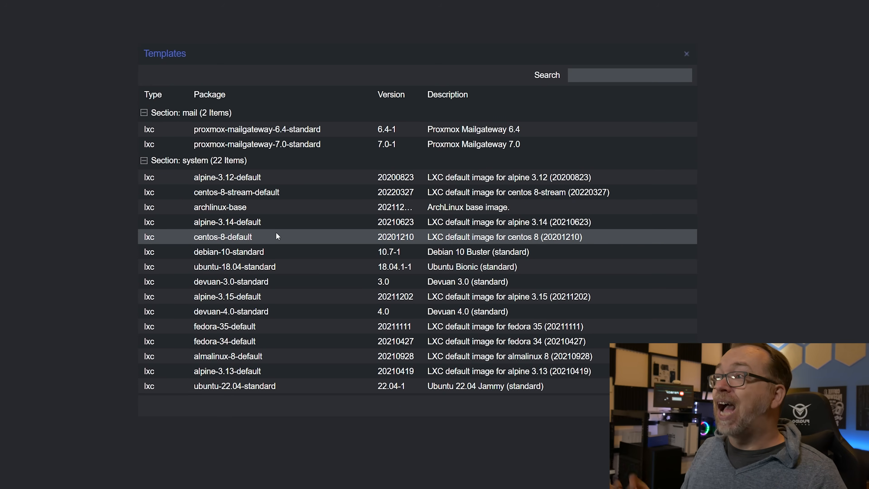
scroll(276, 233, down, 12)
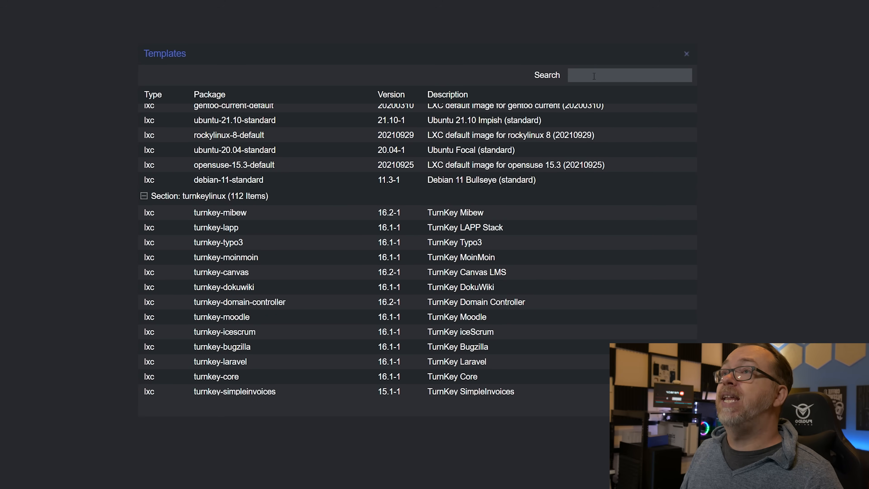
click(594, 76)
text(turnkey)
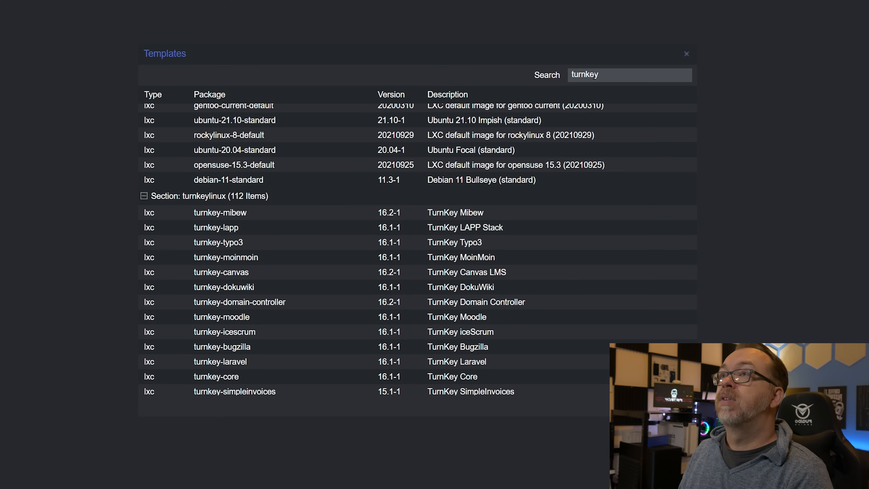
double_click(594, 76)
key(BackSpace)
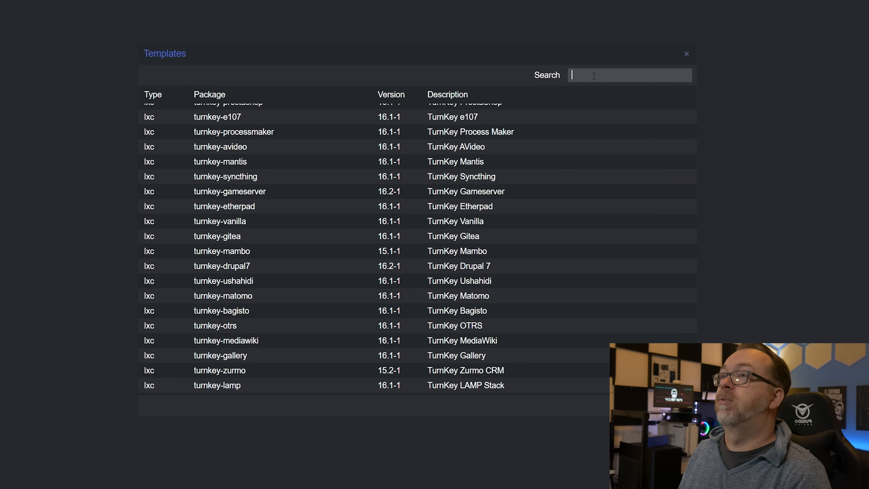
Step: Search the template catalogue for core, download the turnkey-core template, and close the download task viewer
text(core)
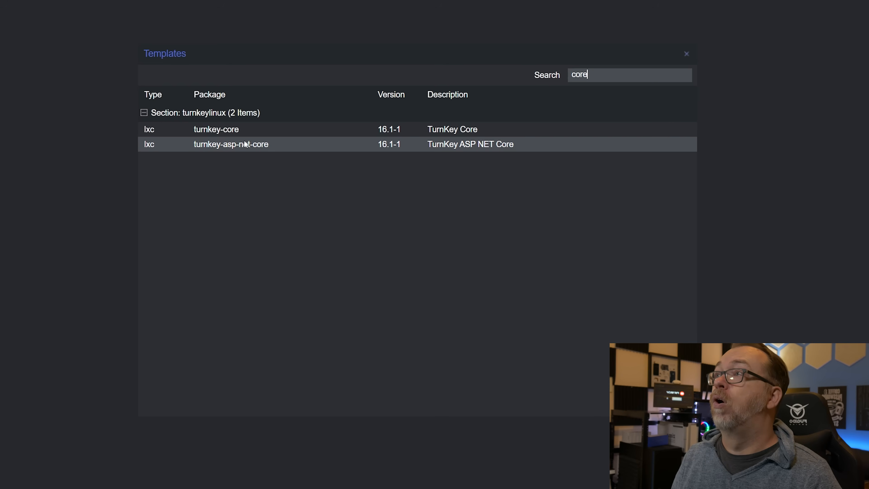
click(228, 133)
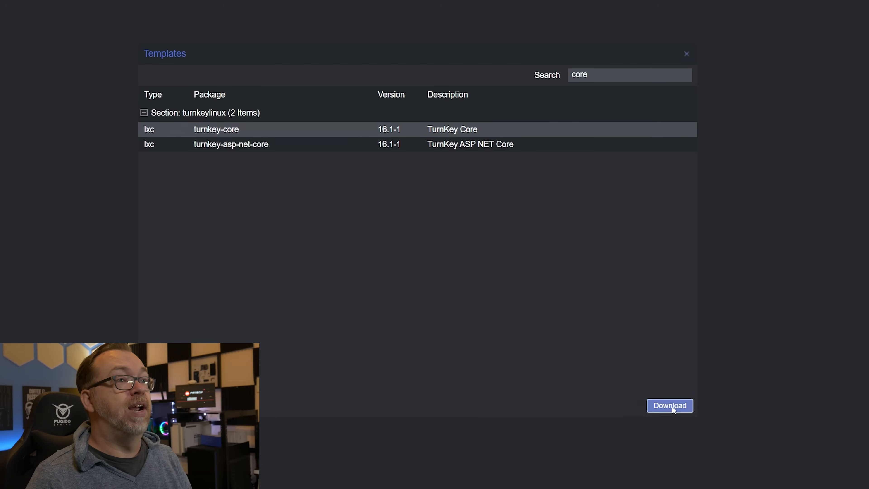
click(670, 406)
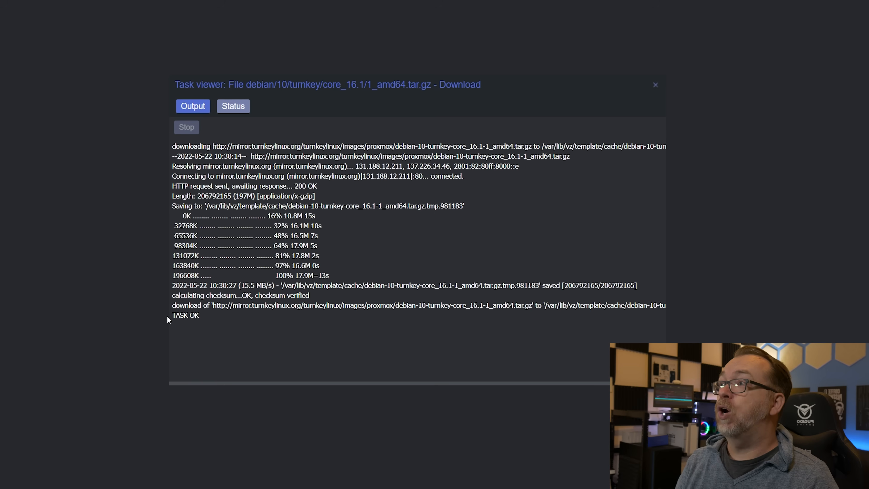
click(655, 85)
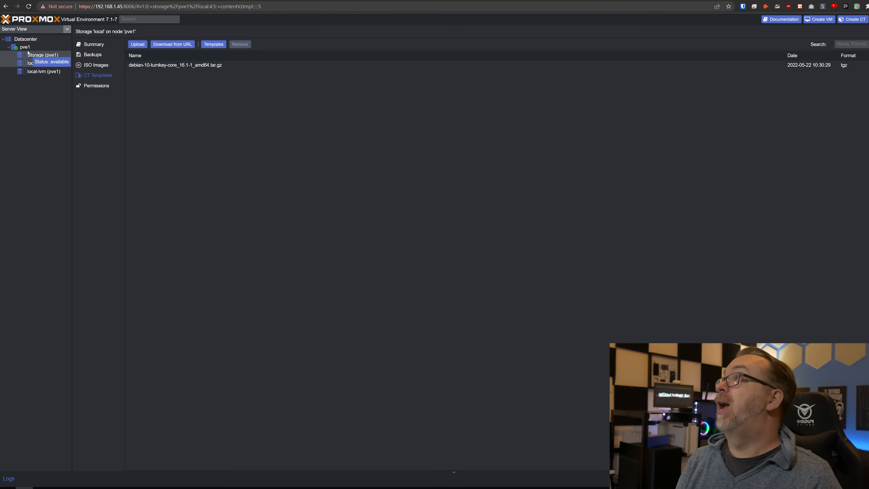
Step: Start a new LXC container on node pve1 with the hostname template, and enter and confirm its password
click(854, 24)
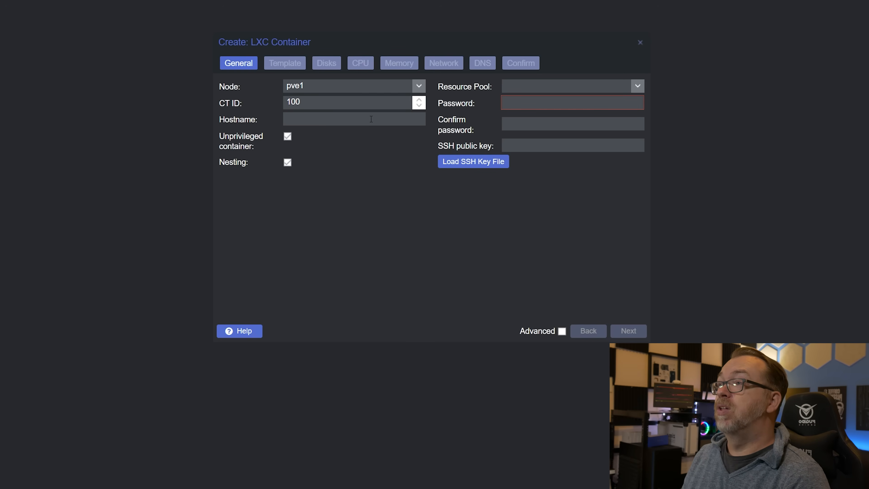
text(template)
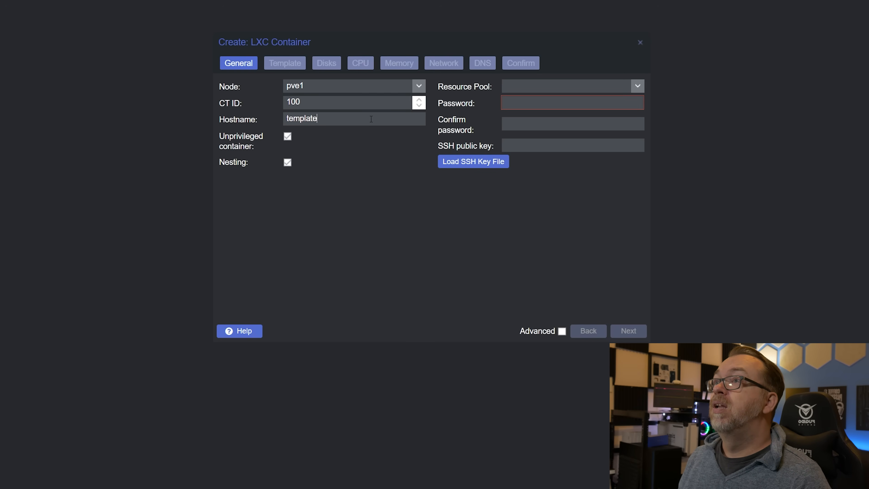
click(536, 97)
text(•)
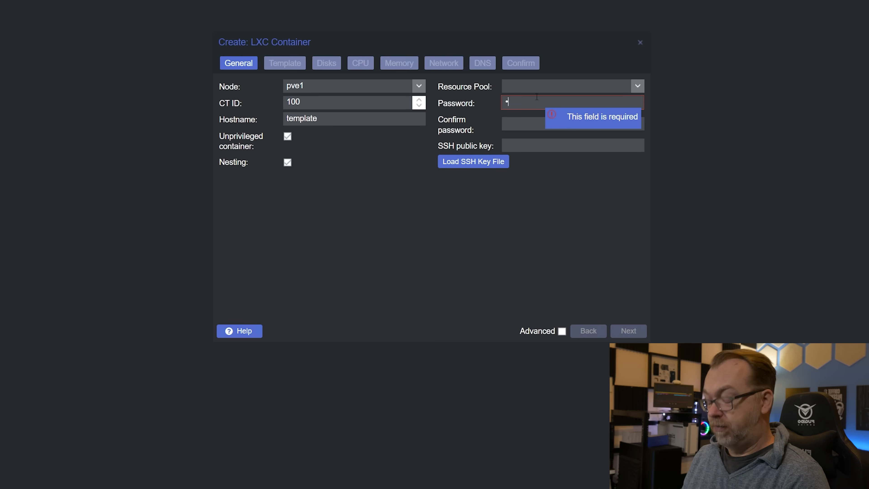
text(•)
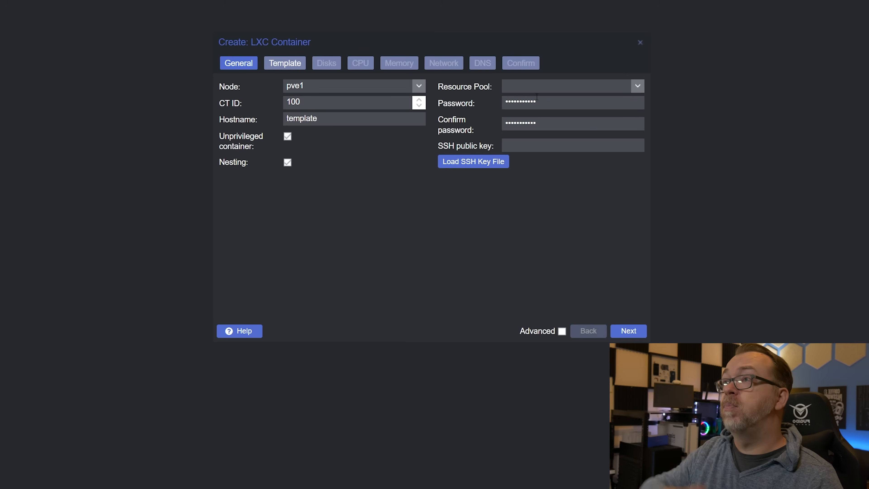
Step: Choose debian-10-turnkey-core_16.1-1_amd64.tar.gz from local storage as the container's template
click(284, 64)
click(418, 102)
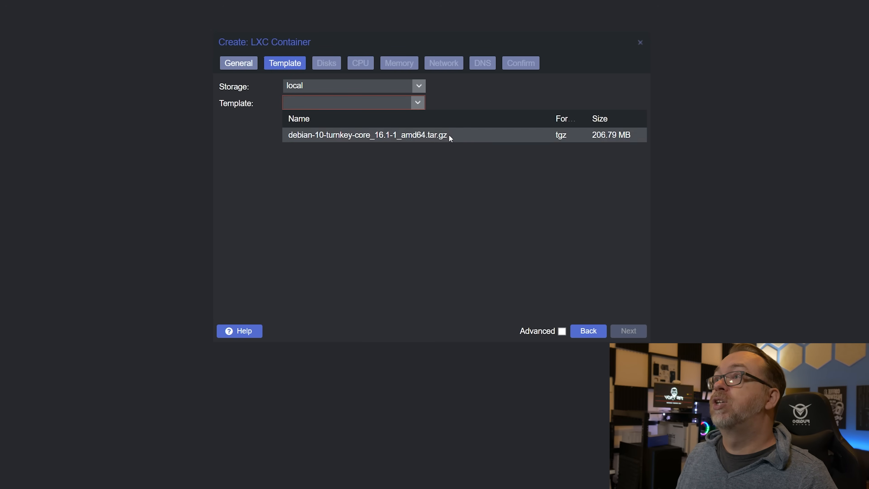
click(391, 135)
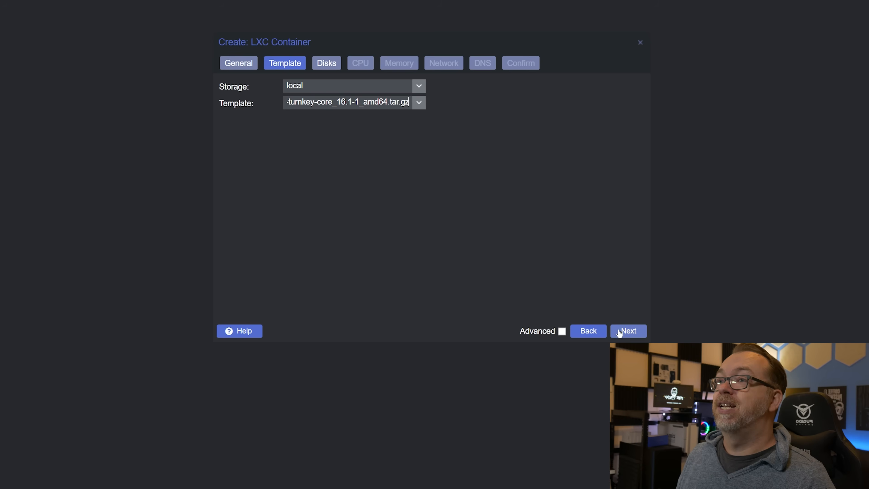
Step: Set the container's root disk size to 16 GiB
click(639, 330)
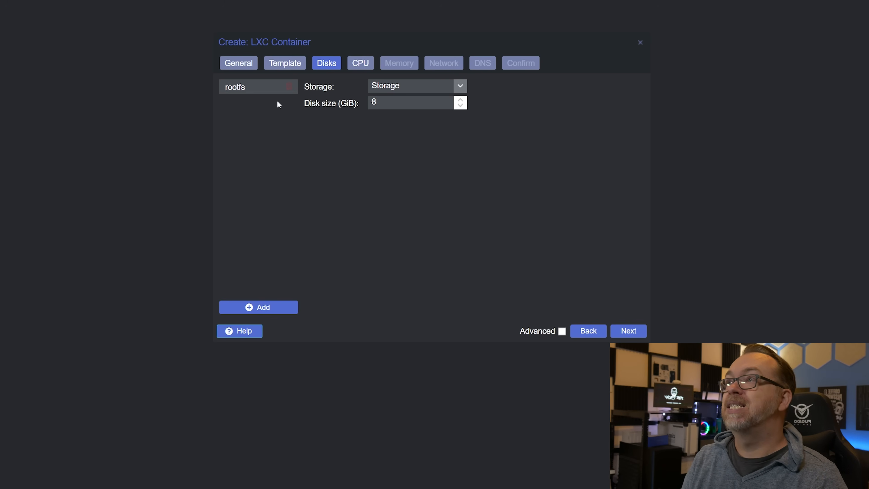
double_click(379, 104)
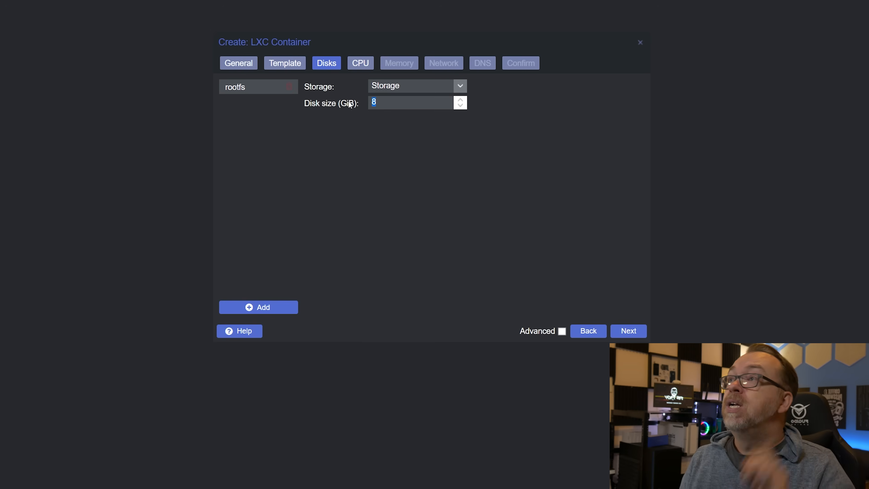
text(16)
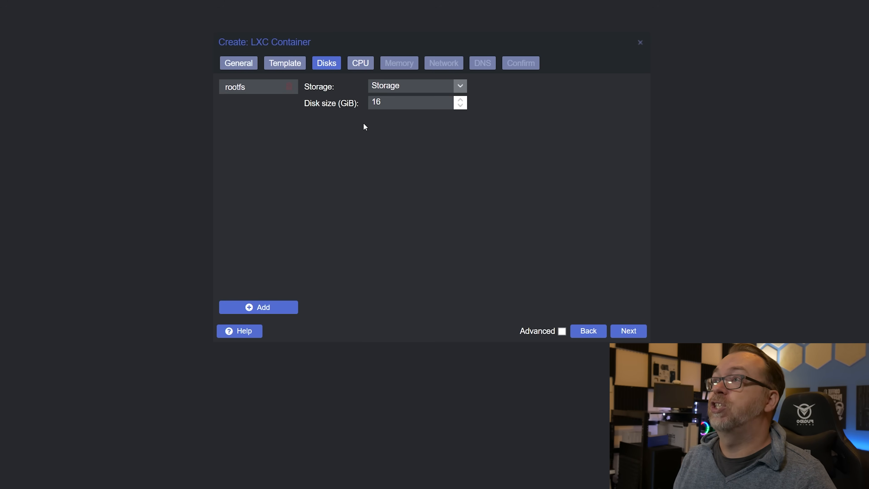
Step: Try adding a 32 GiB mount point with the path / as a second disk, and remove it again
click(265, 302)
click(227, 101)
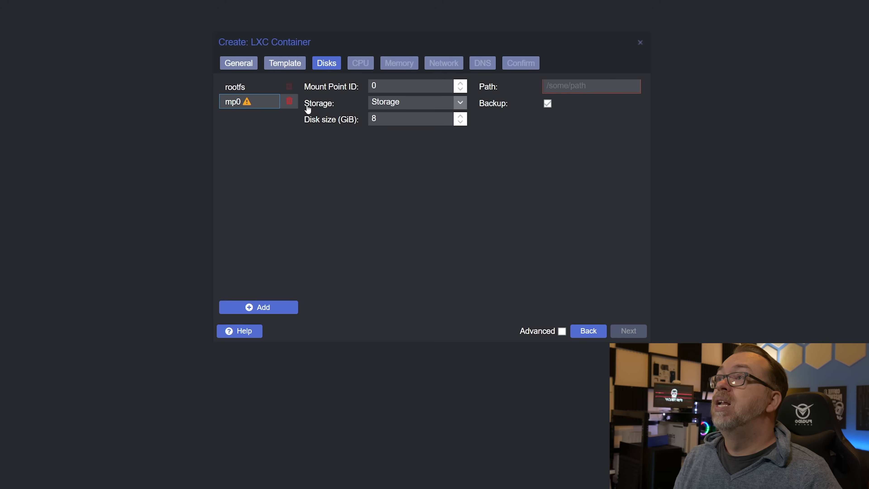
click(548, 85)
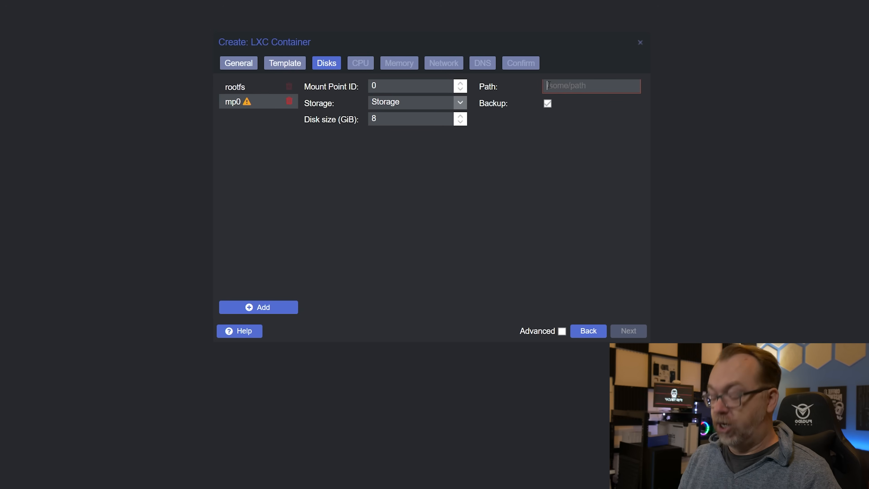
text(/)
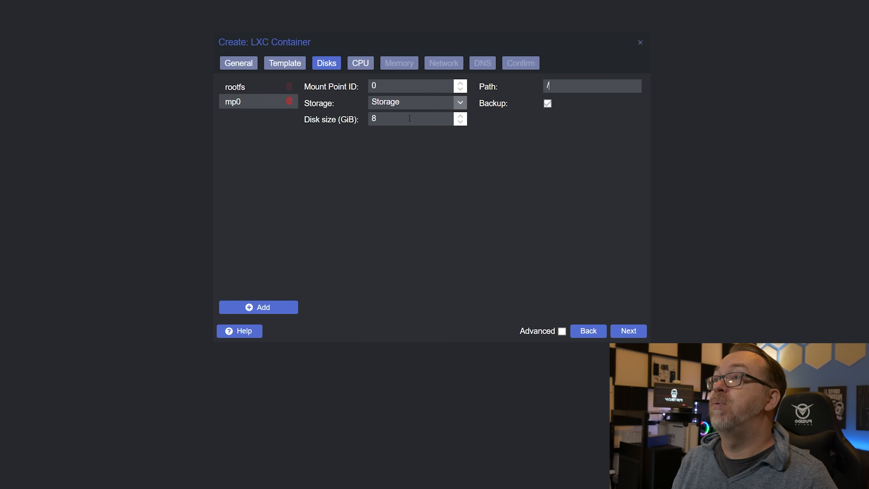
click(337, 120)
text(32)
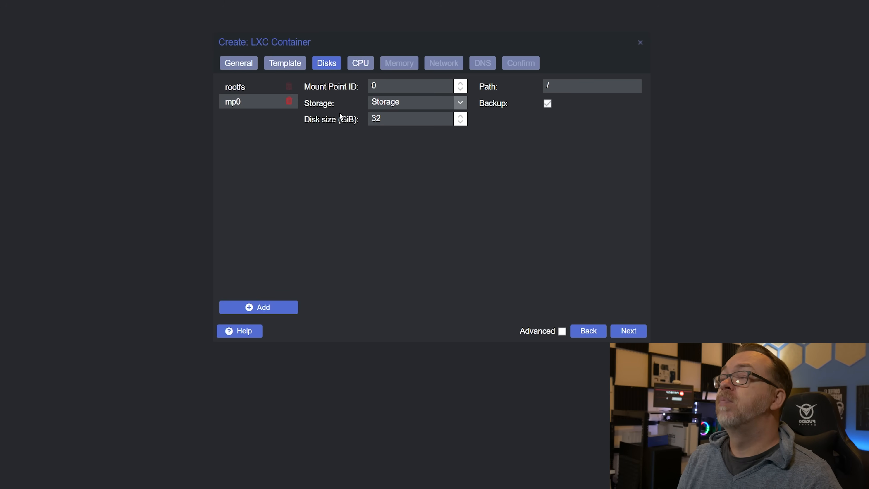
click(289, 100)
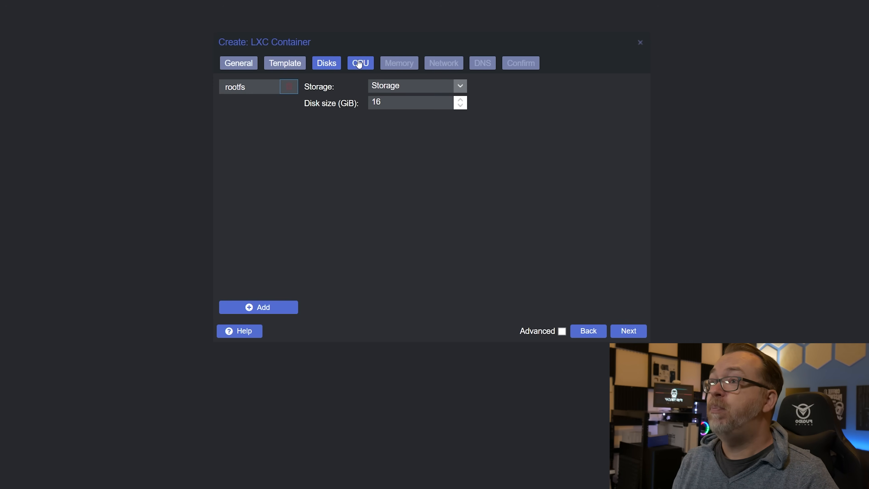
Step: Assign 2 CPU cores to the container and proceed to its memory settings
click(631, 331)
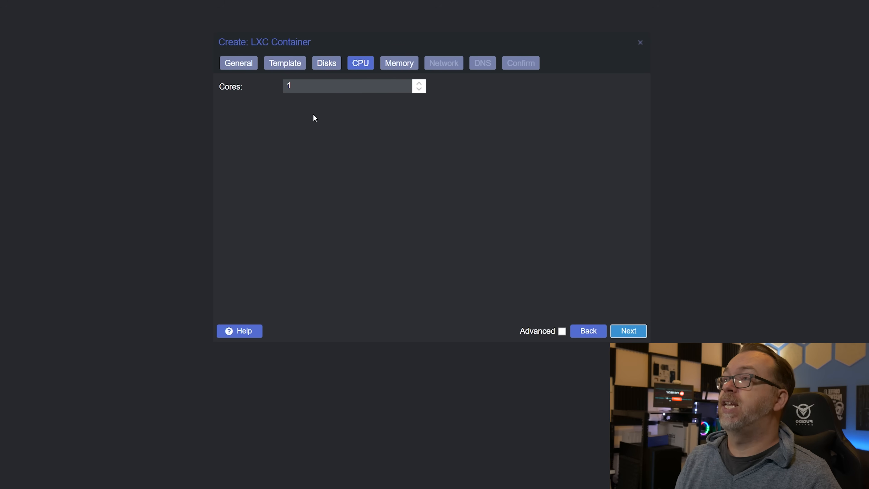
click(418, 83)
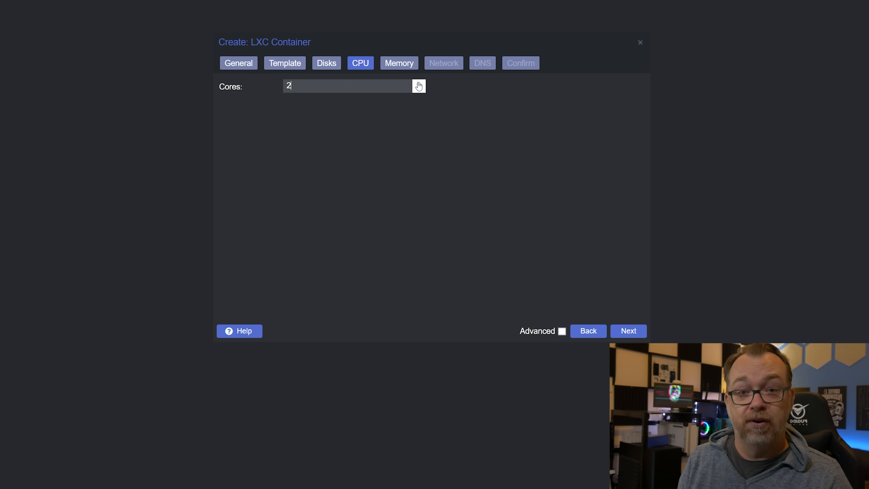
click(415, 63)
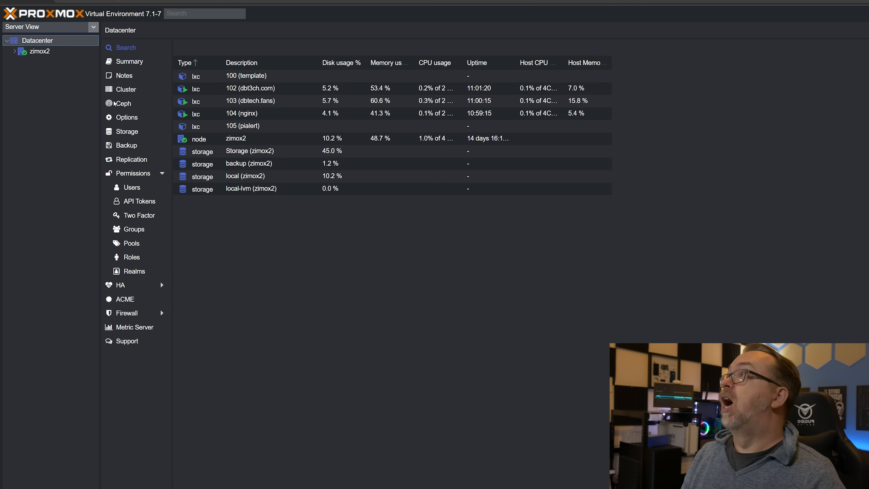
Step: Open the summary of the nginx container on node zimox2 and examine its memory, swap and boot disk usage
click(15, 51)
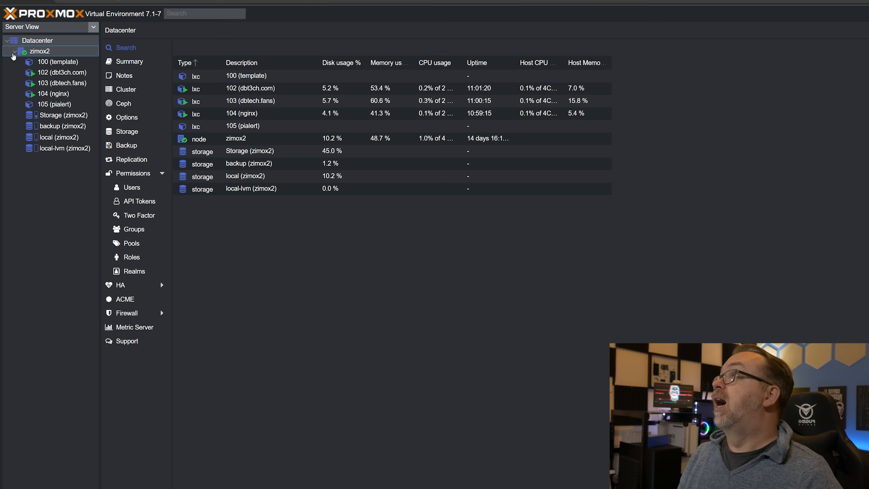
click(64, 94)
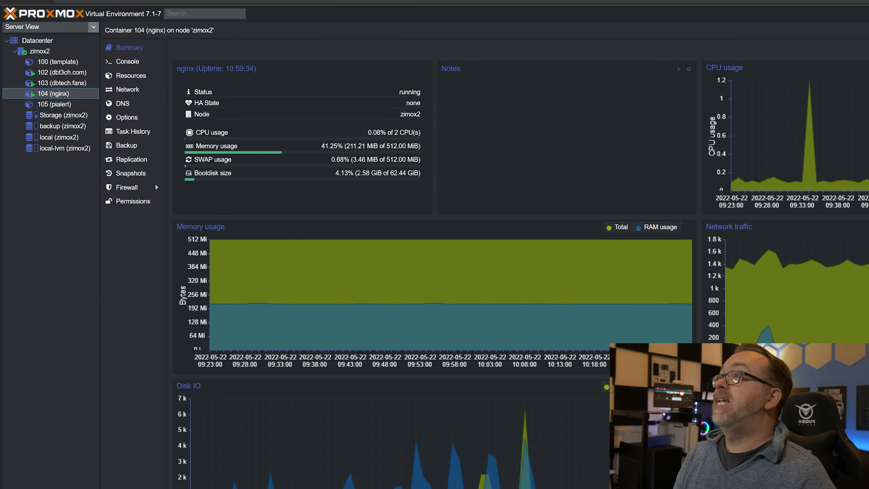
mouse_move(385, 146)
mouse_down()
mouse_move(413, 146)
mouse_move(399, 146)
mouse_up()
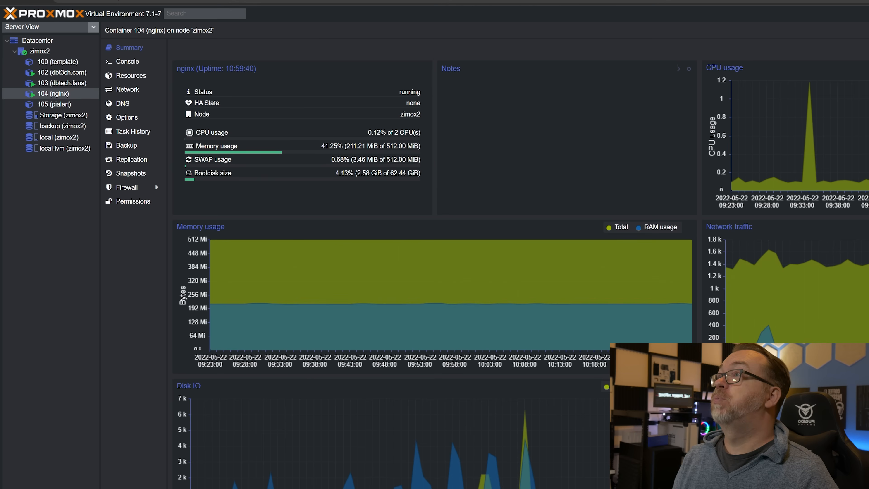
drag(387, 159, 410, 158)
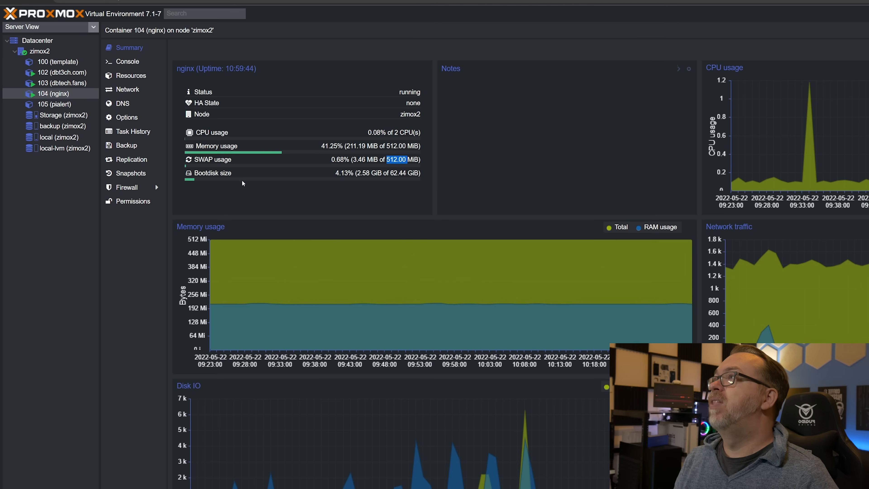
drag(391, 173, 408, 172)
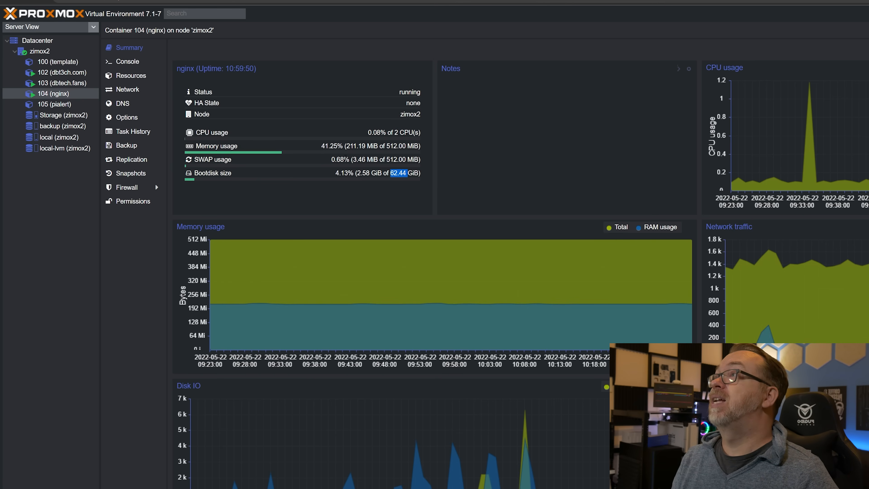
drag(347, 146, 397, 146)
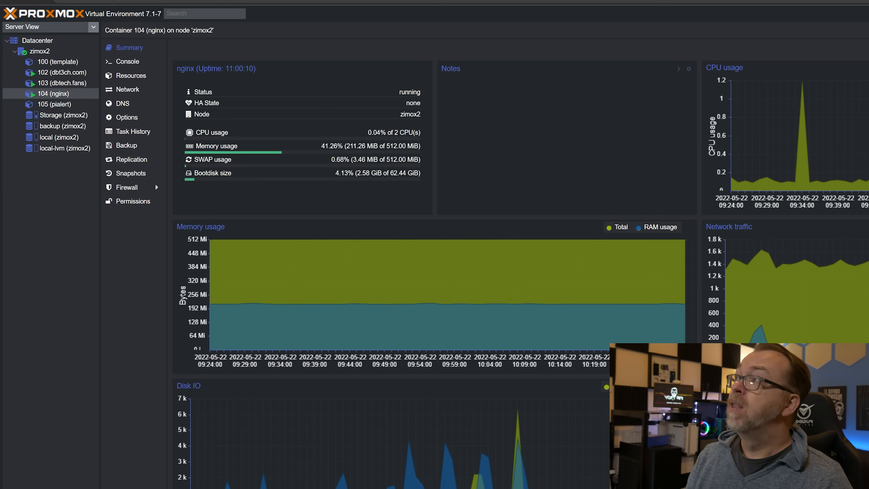
Step: Open the summary of container 102 (dbt3ch.com) and examine its boot disk size, memory usage and used disk space
click(81, 76)
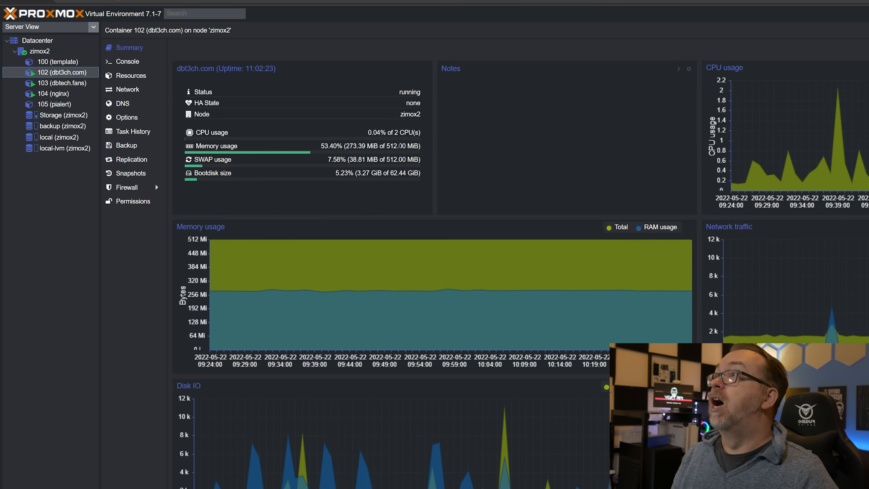
drag(390, 173, 399, 173)
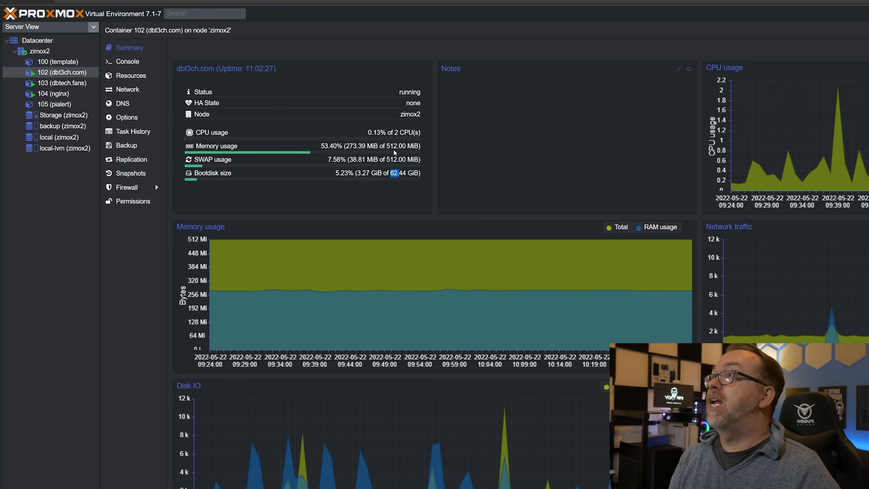
drag(346, 146, 362, 146)
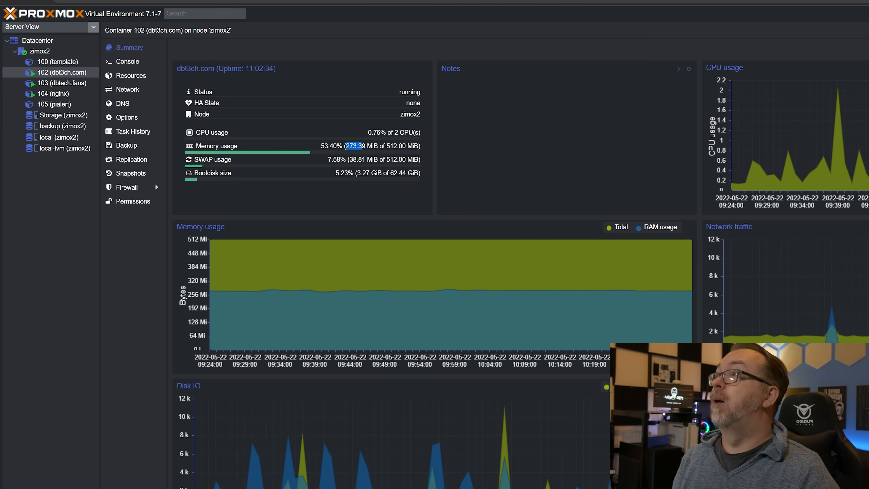
drag(357, 173, 369, 173)
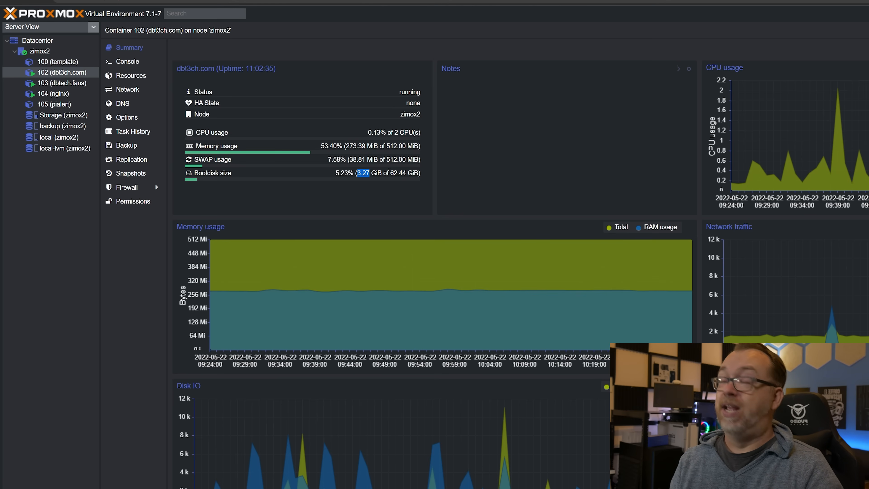
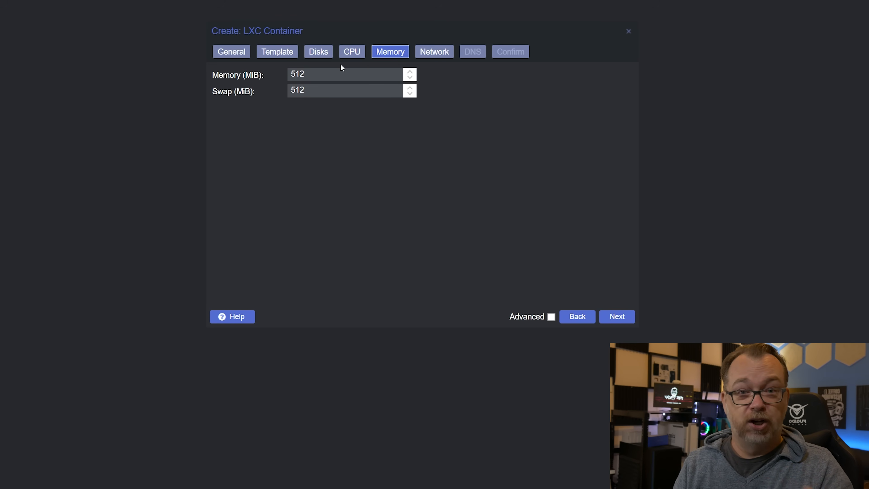
Step: Proceed to the container's network settings, choose bridge vmbr0 for eth0 and set IPv4 to DHCP
click(447, 54)
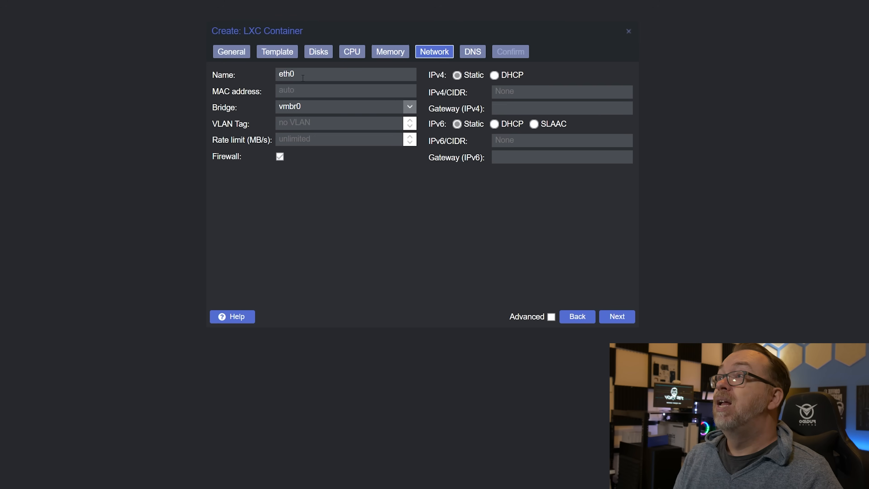
drag(302, 78, 250, 72)
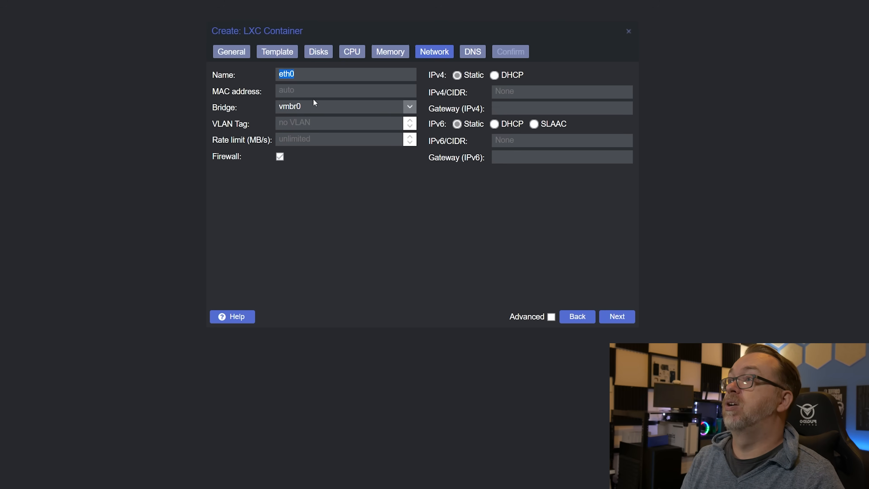
click(310, 88)
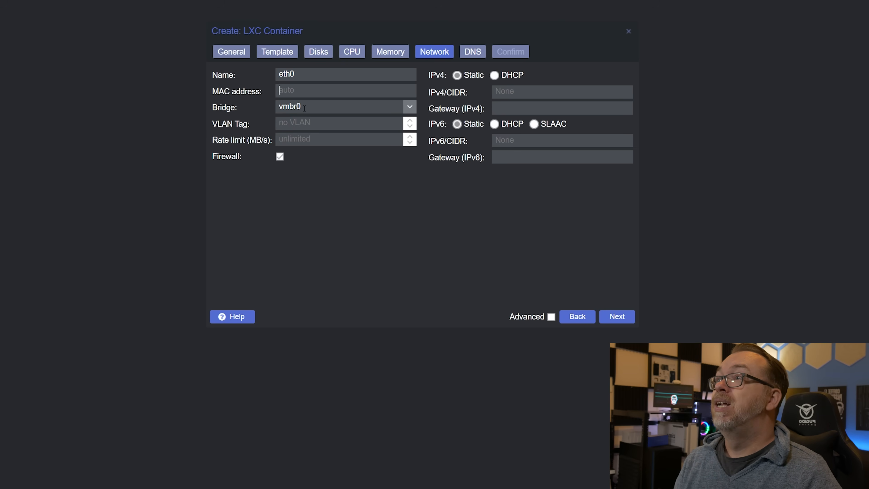
click(409, 107)
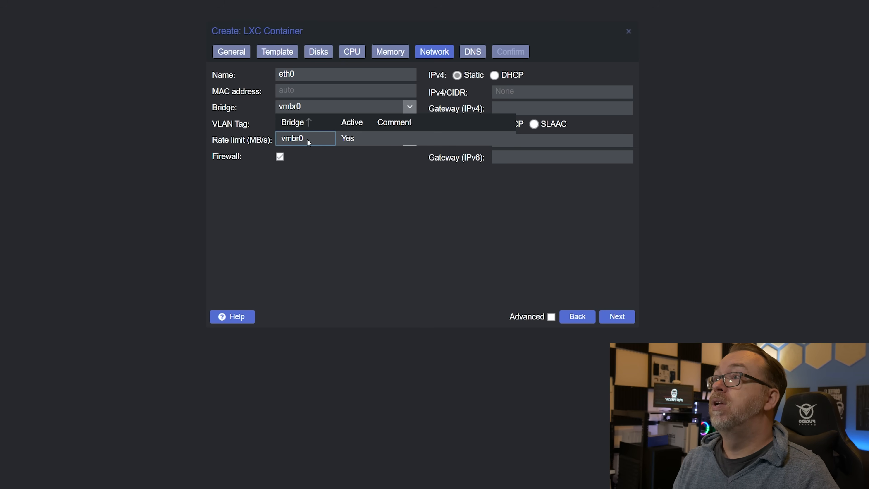
click(291, 139)
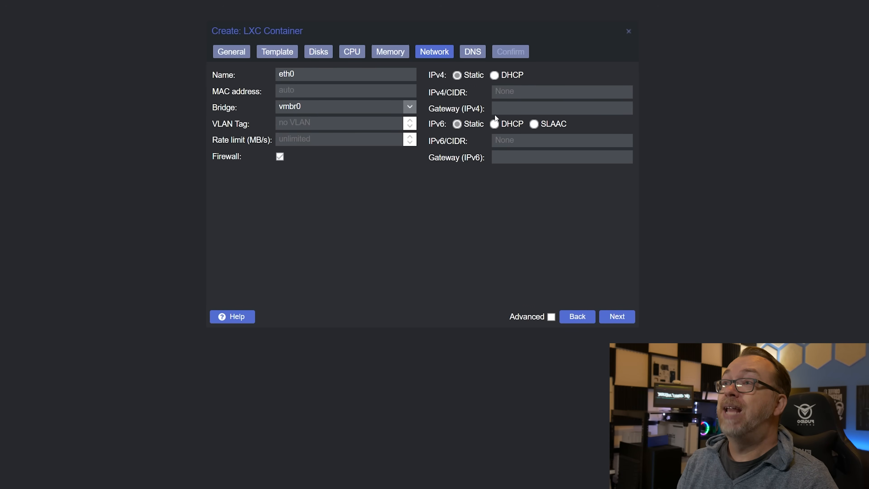
click(496, 75)
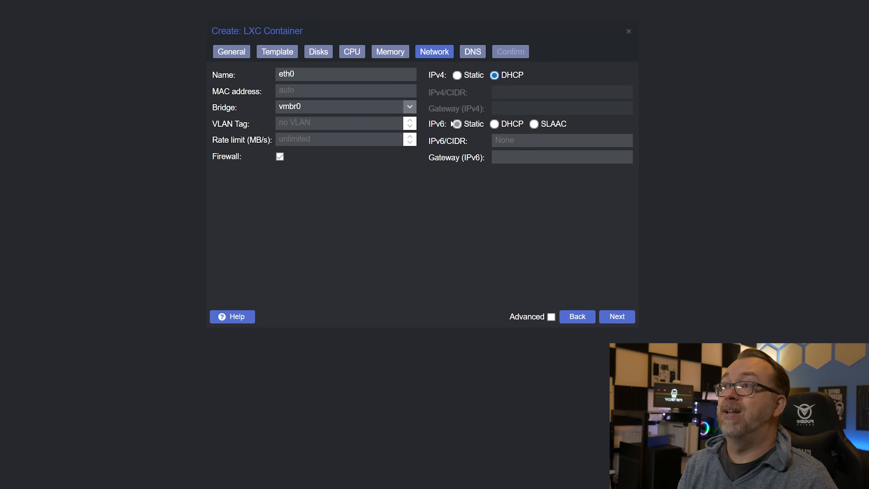
Step: Set the container's DNS domain to 1.1.1.1 and DNS servers to 8.8.8.8, and proceed to the confirmation summary
click(472, 54)
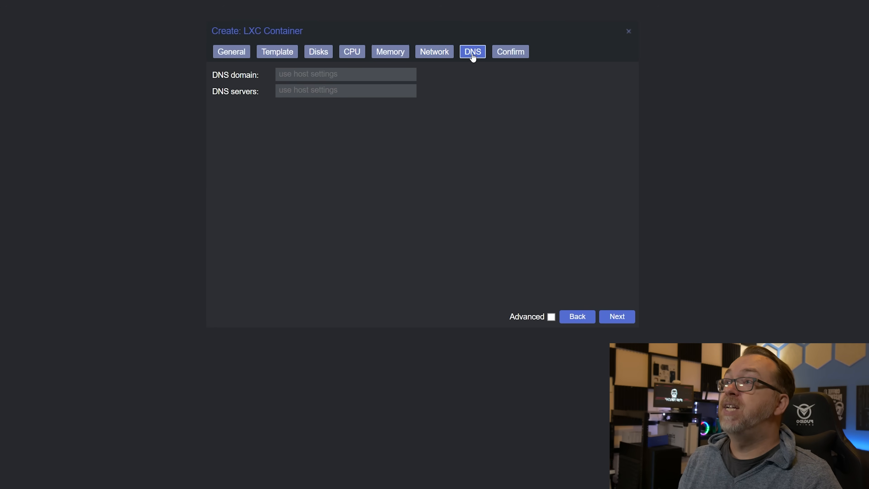
click(367, 74)
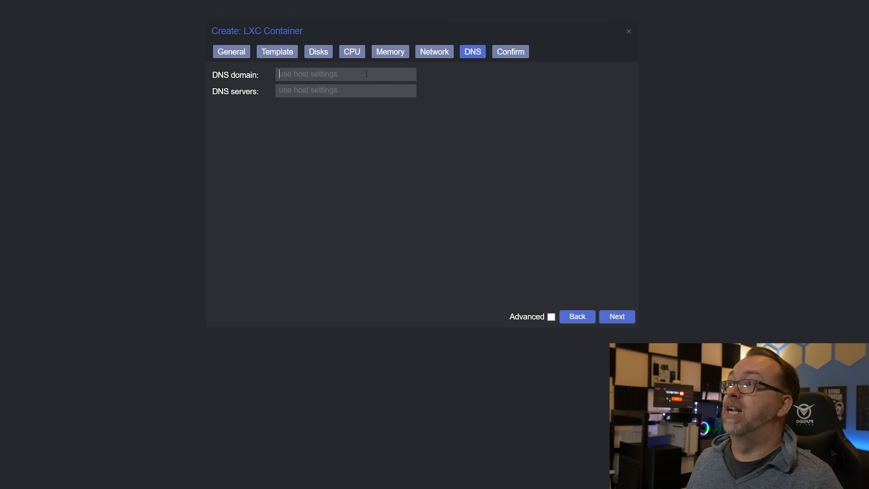
text(1.1.1.1)
key(Tab)
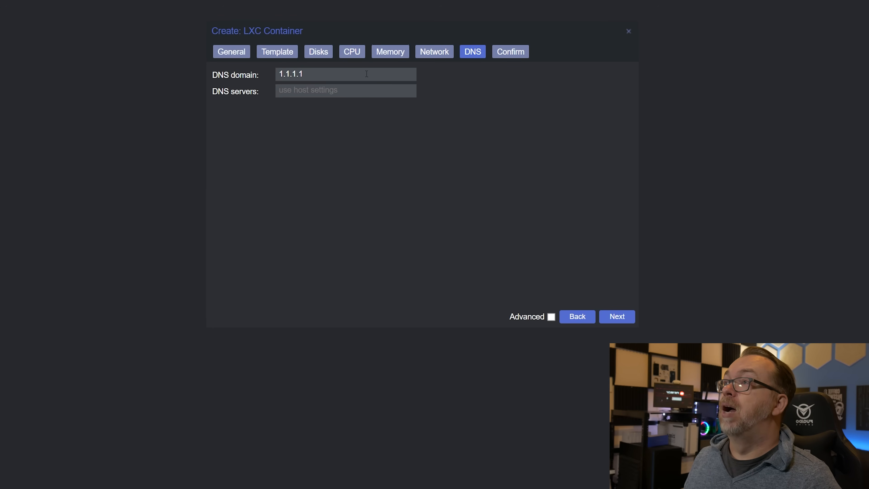
text(8.8.8.)
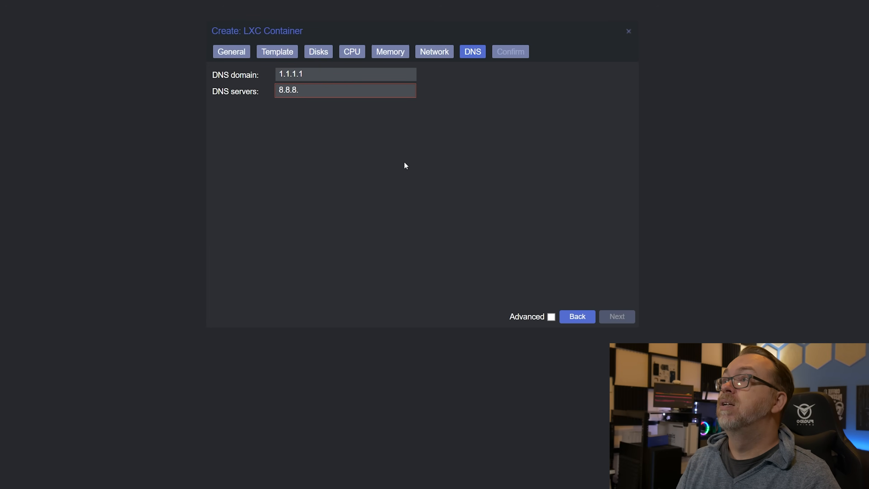
text(8)
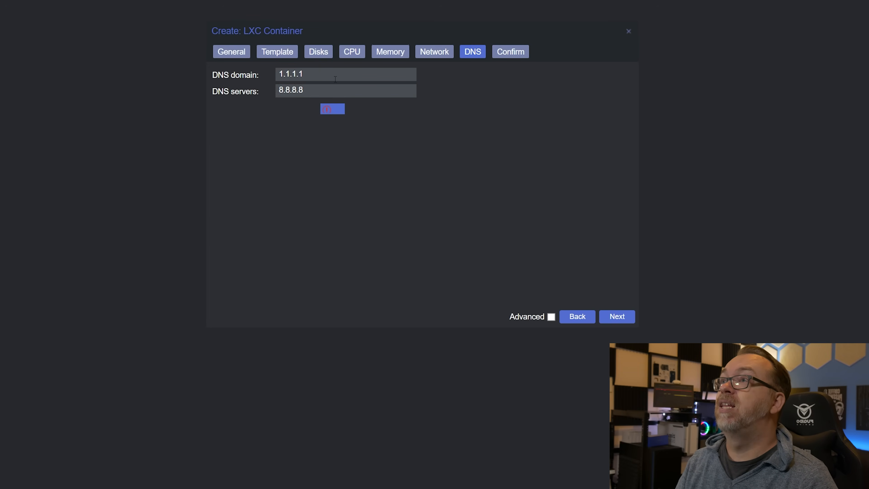
click(617, 316)
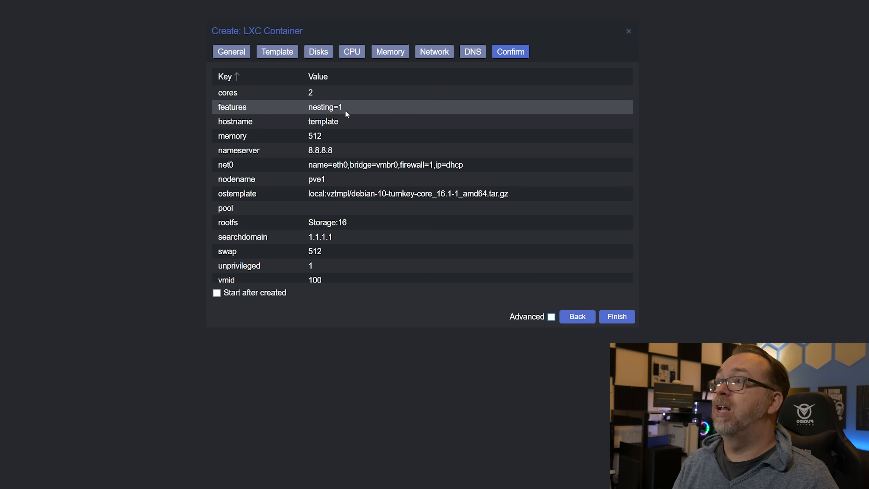
Step: Review the container's configuration summary and finish creating the container with Start after created enabled
scroll(360, 156, down, 1)
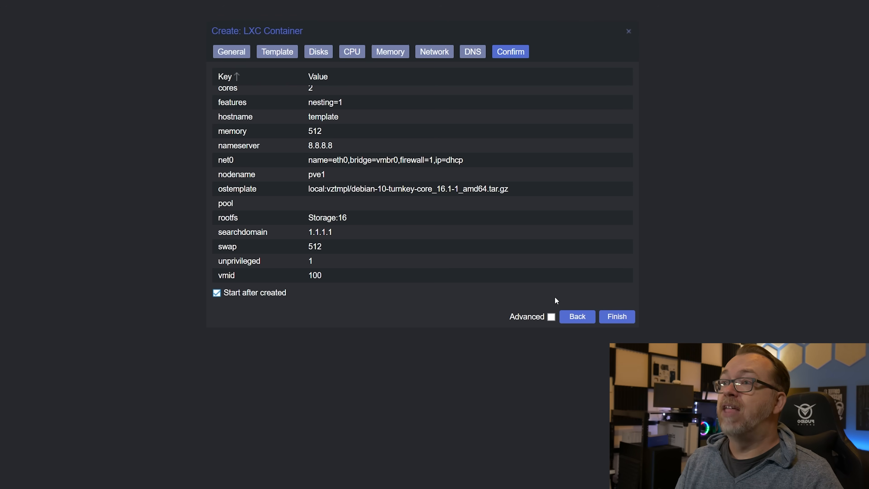
click(617, 317)
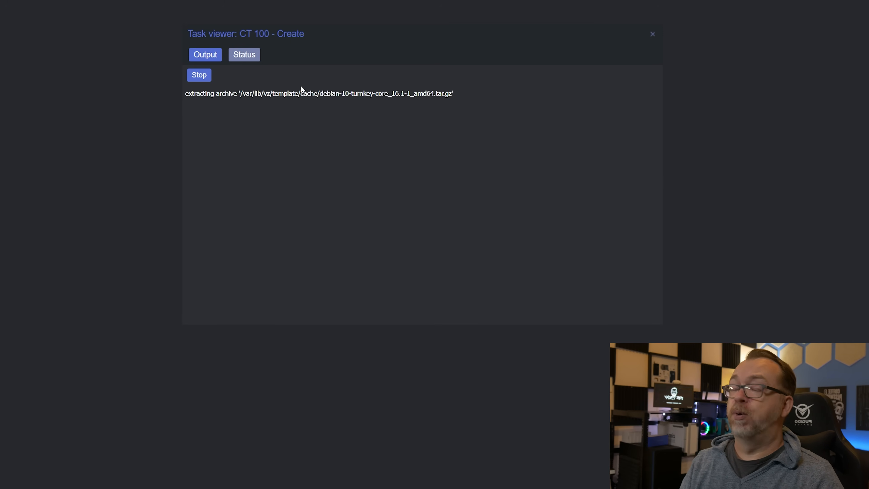
drag(185, 200, 222, 199)
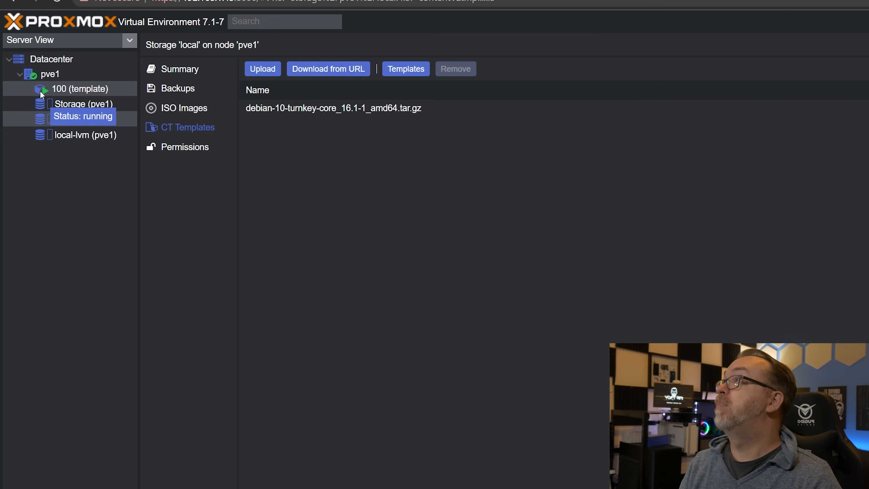
Step: Open the console of container 100 (template) and log in as root with the account password
click(48, 89)
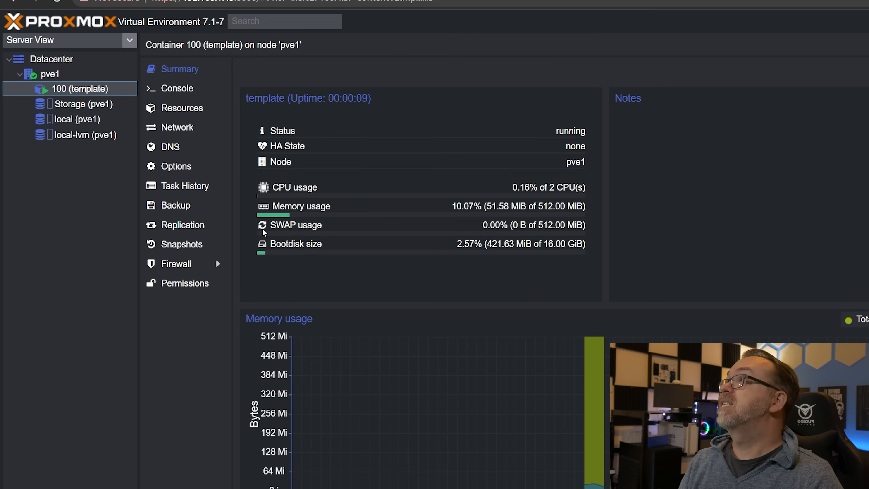
click(176, 88)
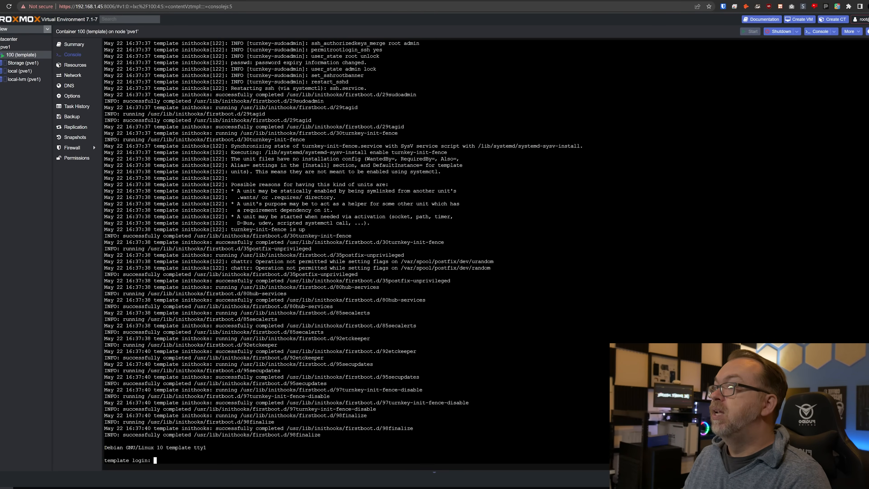
text(root)
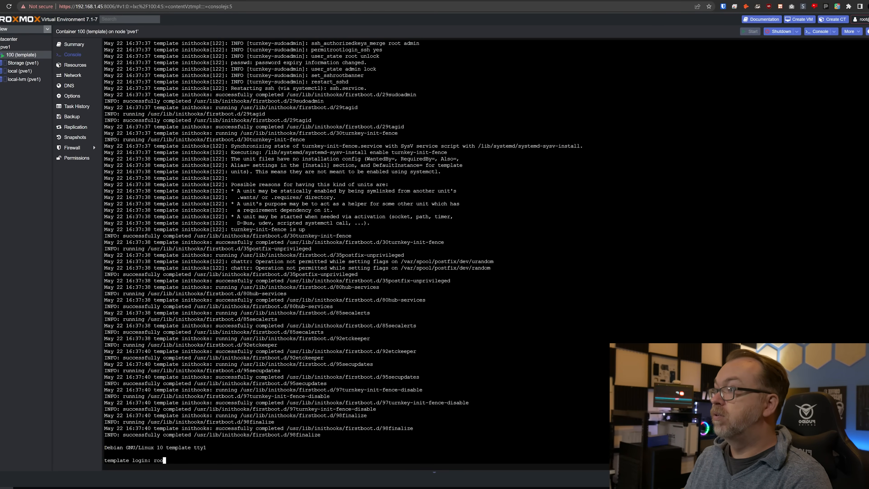
key(Return)
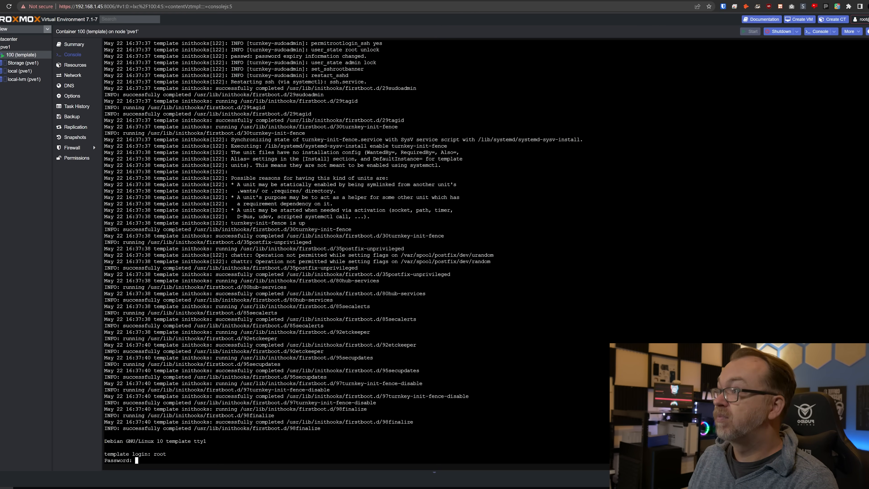
key(Return)
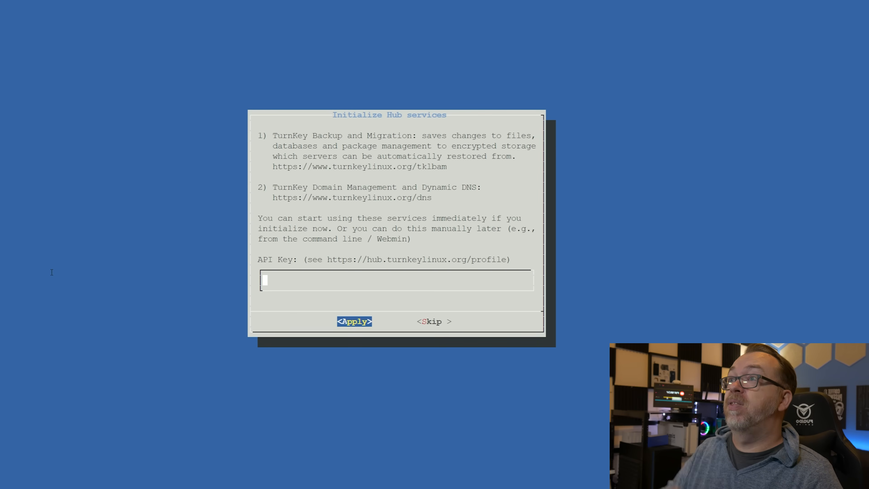
Step: Skip initializing the TurnKey Hub services without supplying an API key
key(Tab)
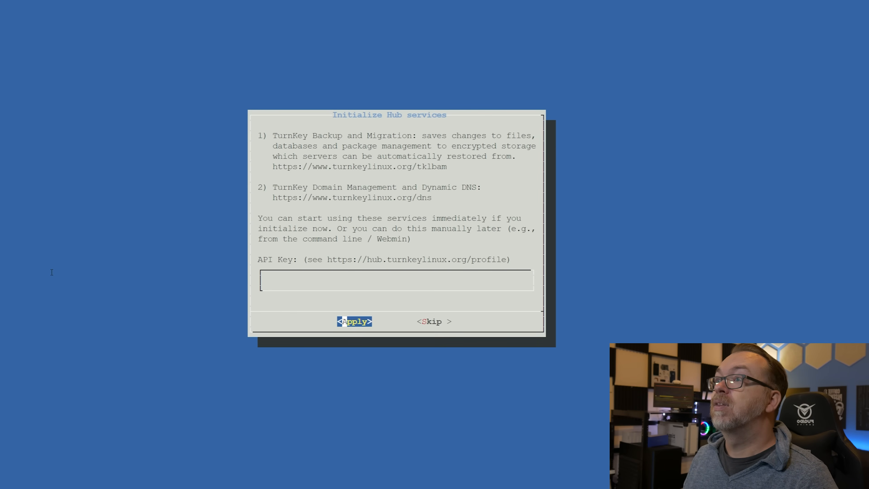
key(Tab)
key(Return)
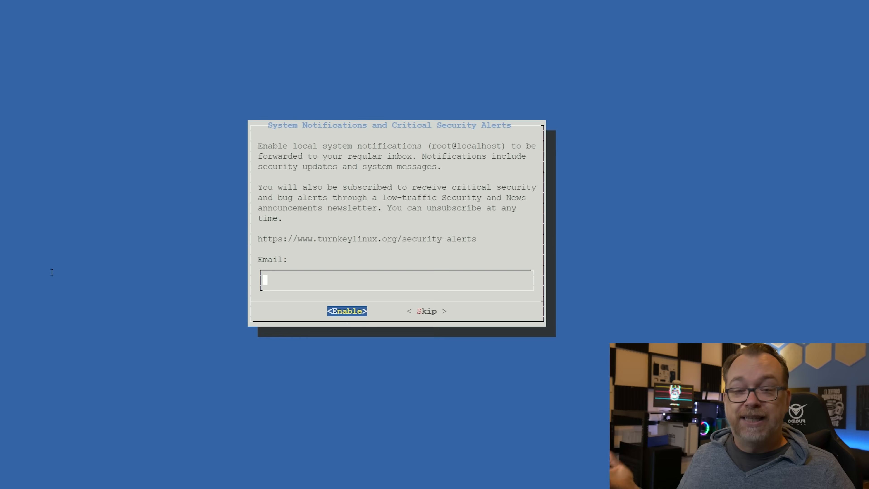
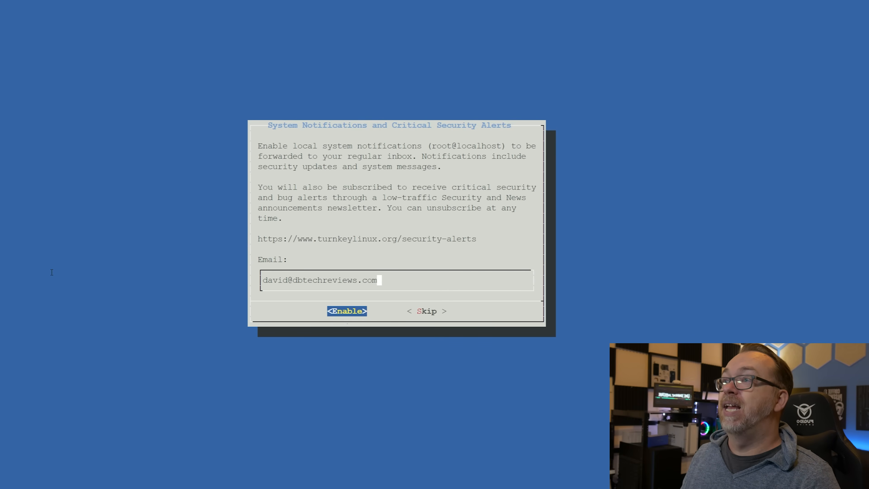
Step: Enable system notifications and critical security alerts by entering the administrator's e-mail address and confirming it as correct
key(Return)
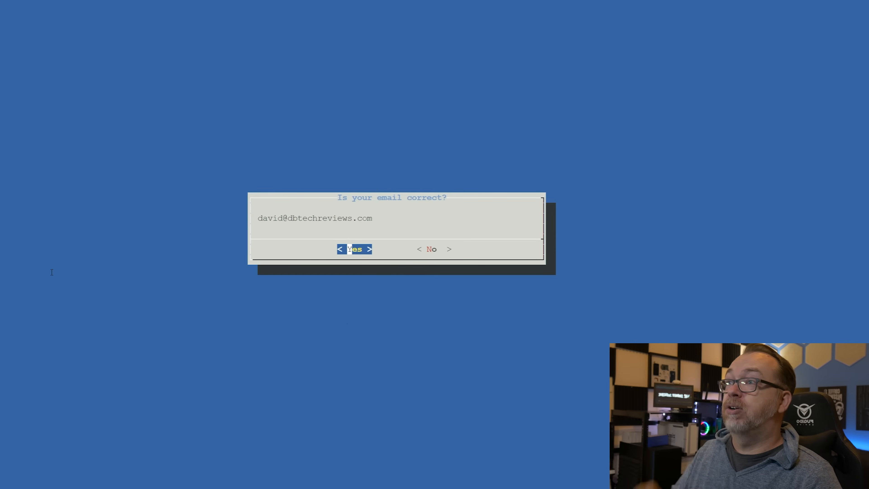
key(Return)
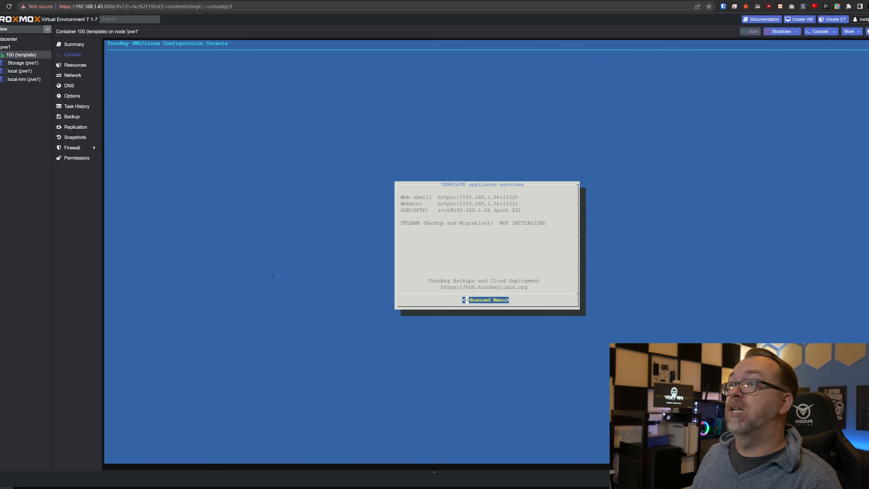
Step: Quit the TurnKey configuration console through its Advanced Menu and confirm, returning to the root shell
key(Return)
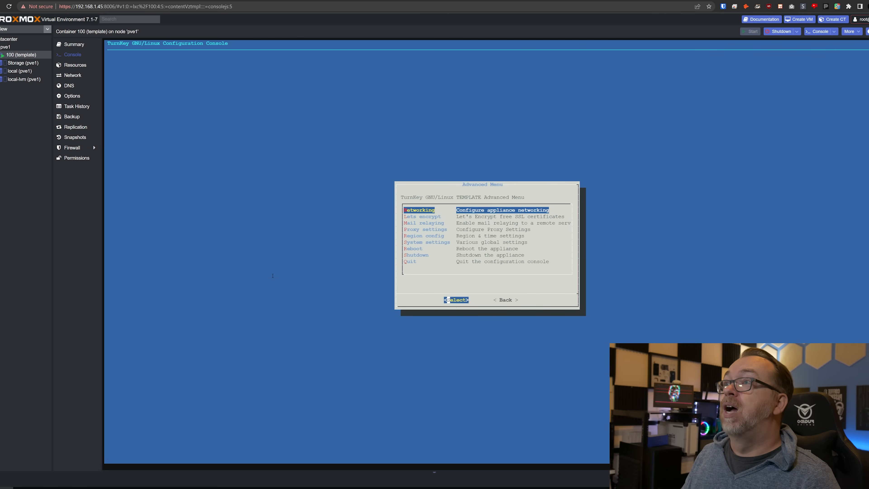
key(Down)
key(Down)
key(Down)
key(Down)
key(Down)
key(Down)
key(Down)
key(Down)
key(Return)
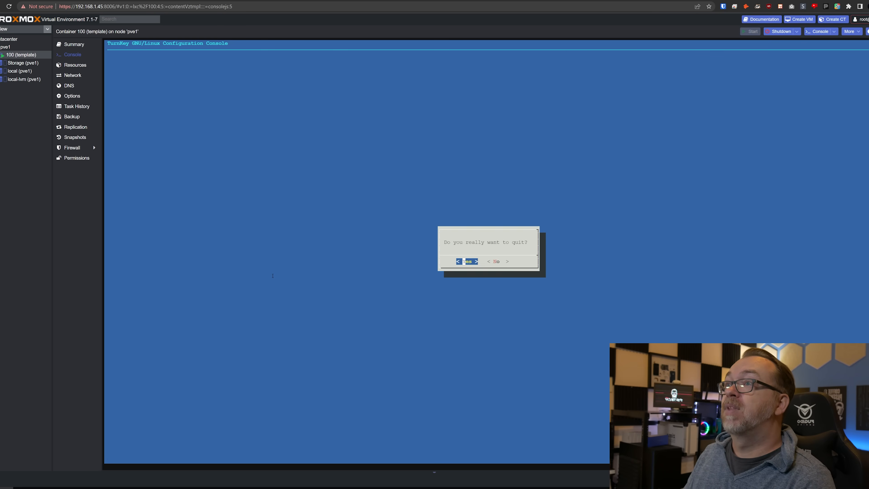
key(Return)
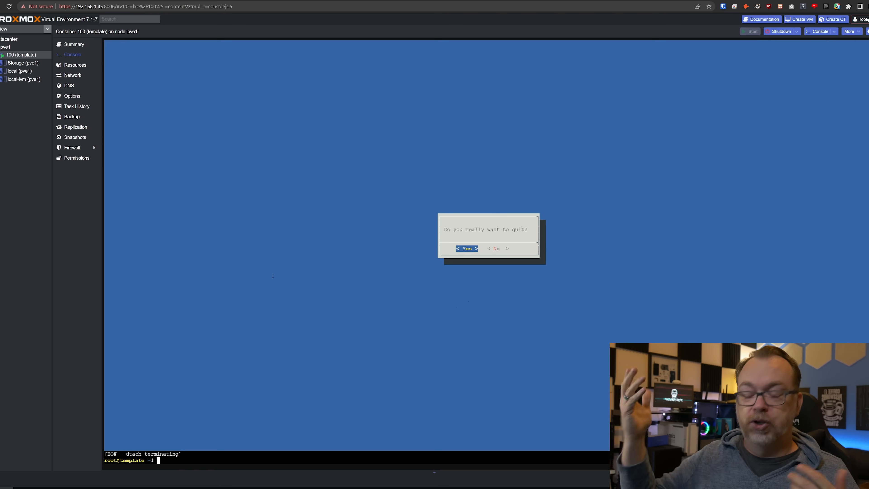
Step: Enter several empty lines at the root shell prompt and clear the terminal screen
key(Return)
key(Return)
key(Return)
key(Return)
key(Return)
key(Return)
key(Return)
key(Return)
key(Return)
key(Return)
key(Return)
key(Return)
key(Return)
key(Return)
key(Return)
key(Return)
key(Return)
key(Return)
key(Return)
key(Return)
key(Return)
key(Return)
key(Return)
key(Return)
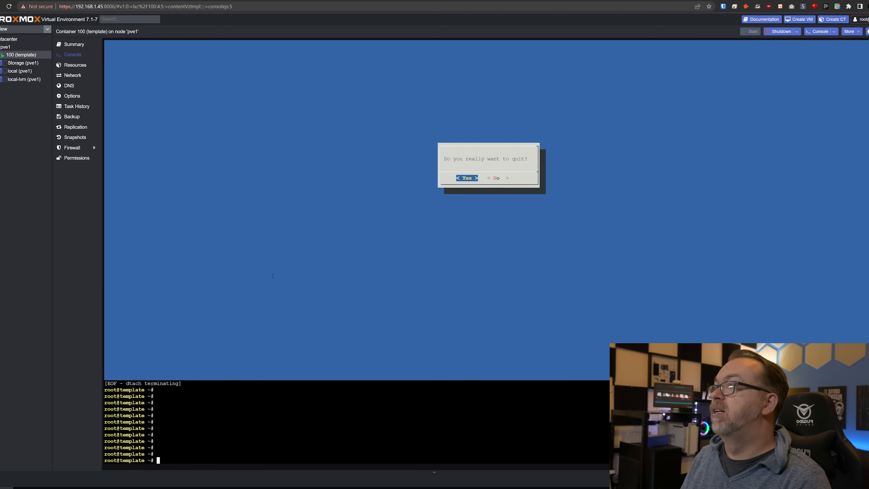
key(ctrl+l)
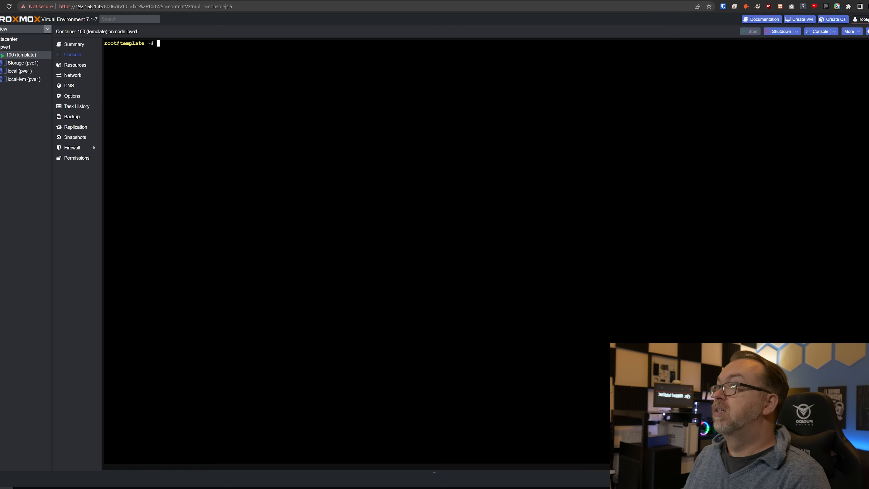